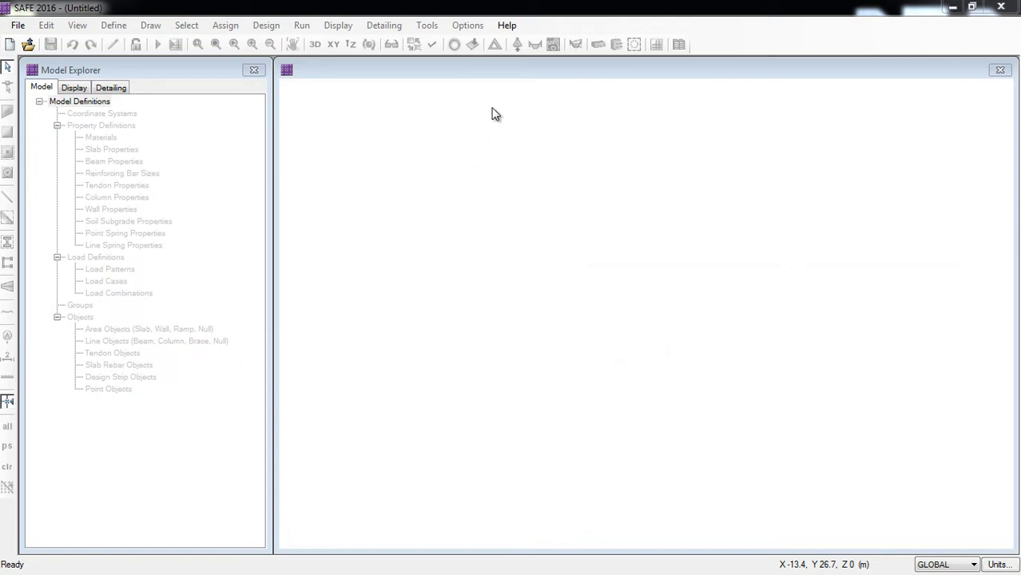
Step: View the program's version and licence details, and close them
left_click(510, 31)
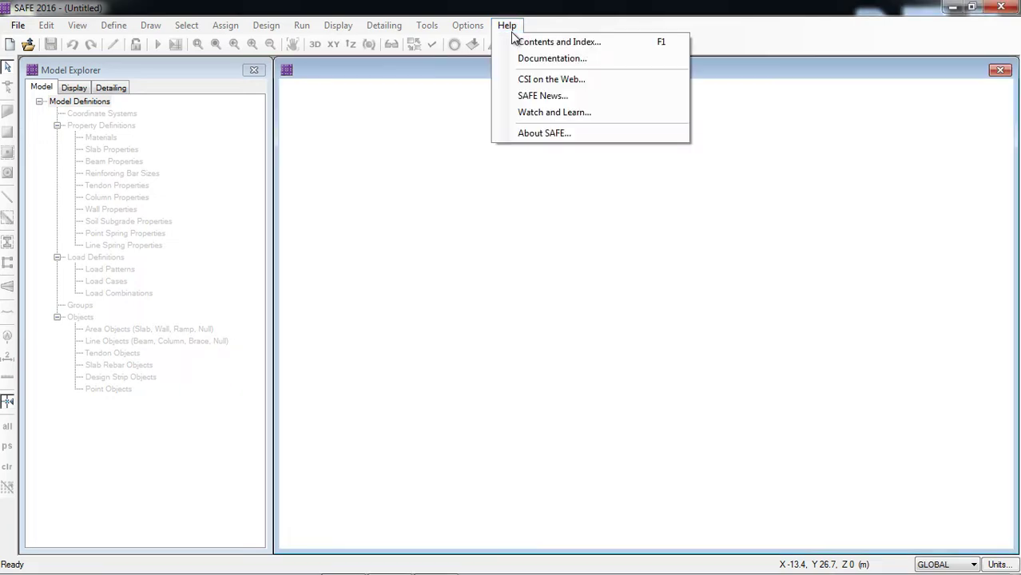
left_click(548, 133)
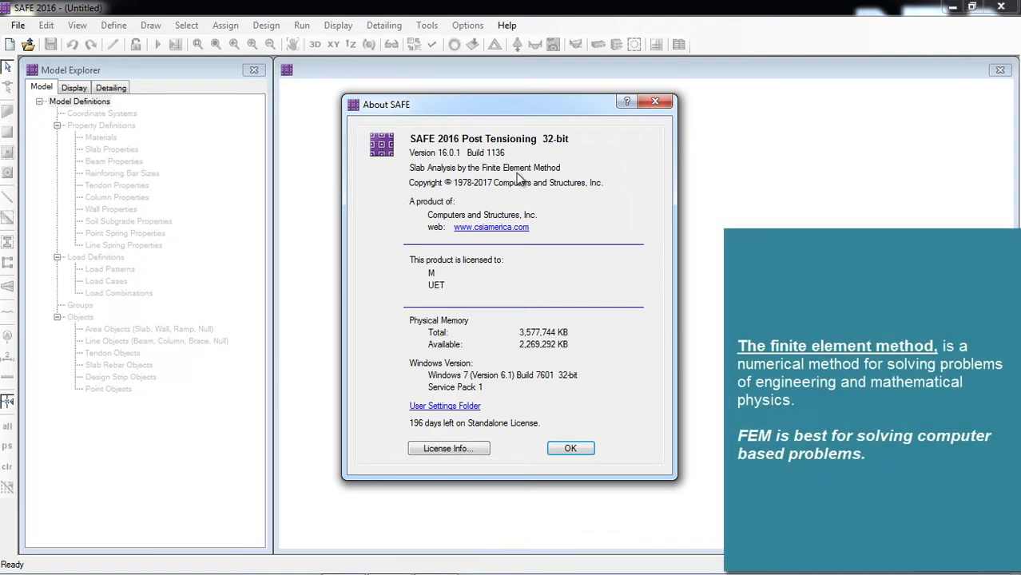
left_click(568, 448)
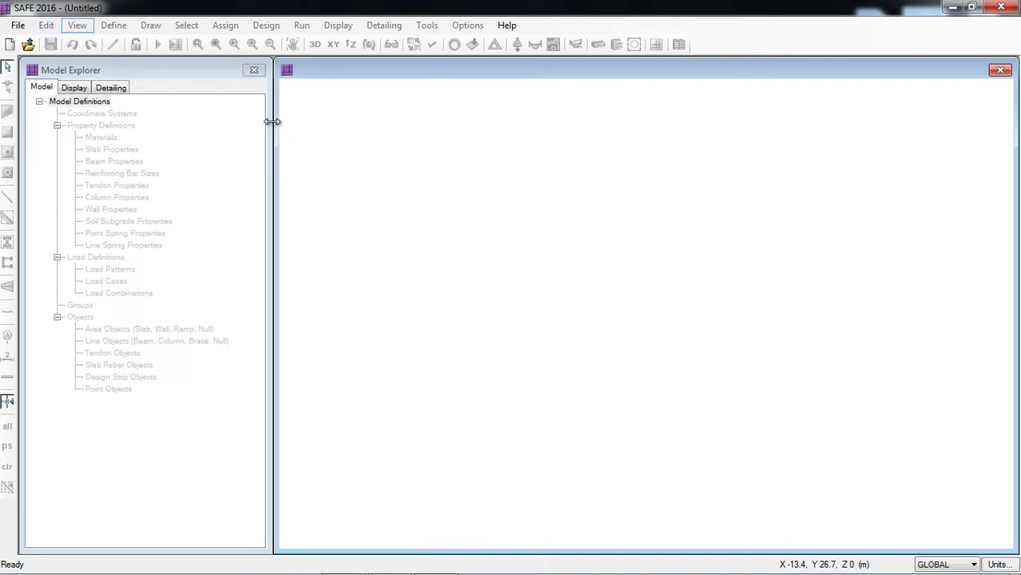
Step: Start a new model with ACI 318-14 as the design code
left_click(18, 25)
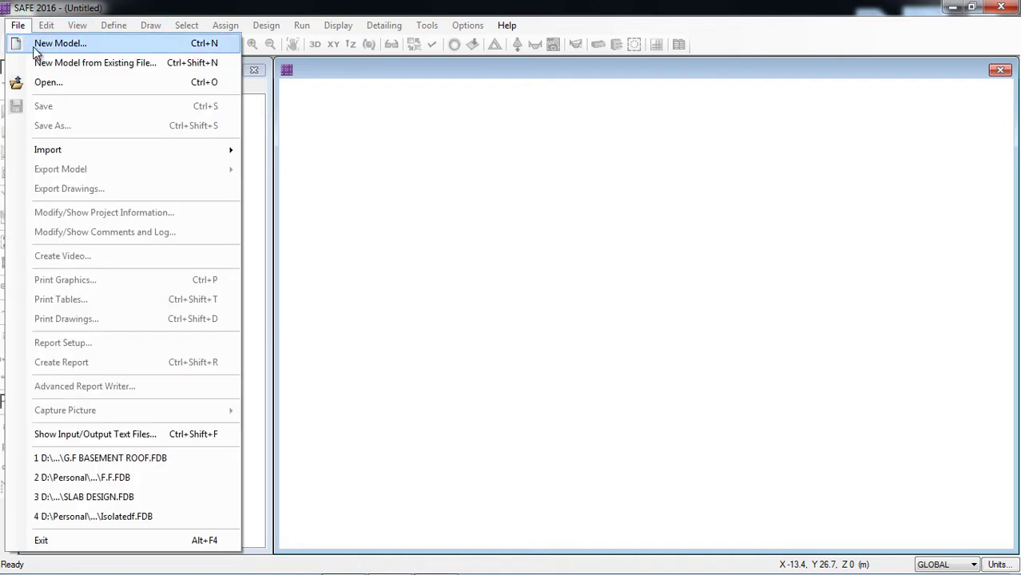
left_click(49, 46)
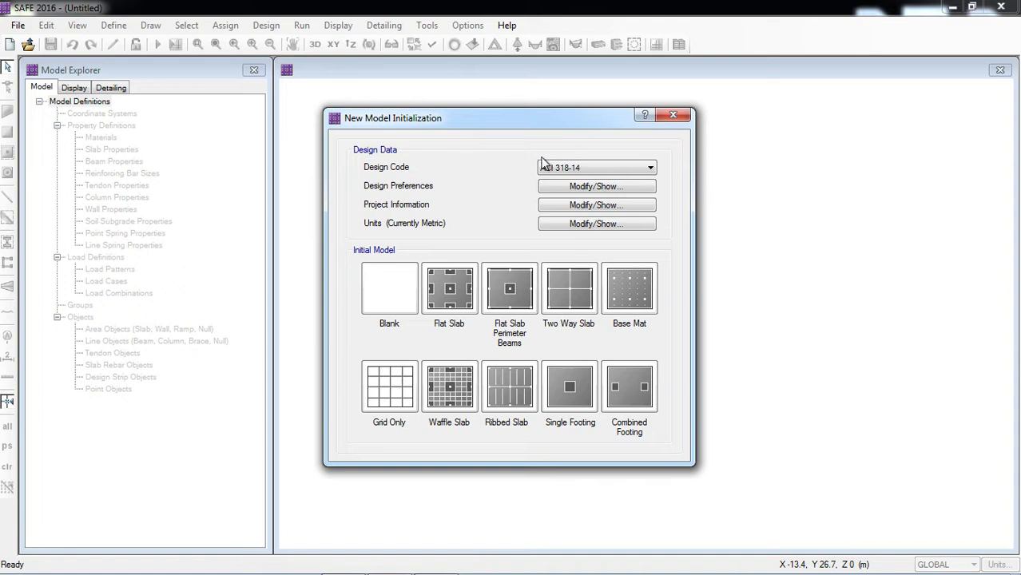
left_click(596, 169)
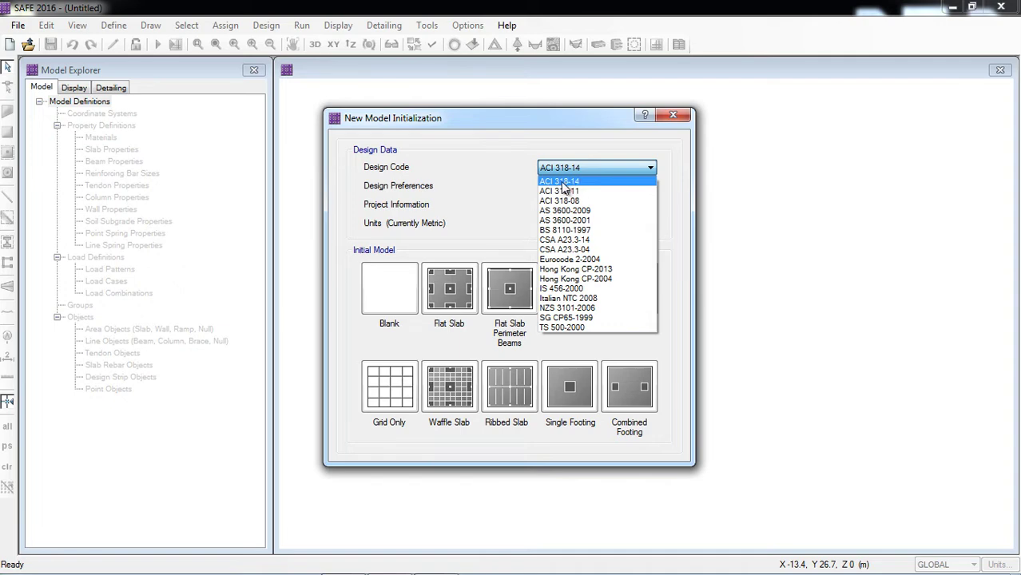
left_click(563, 182)
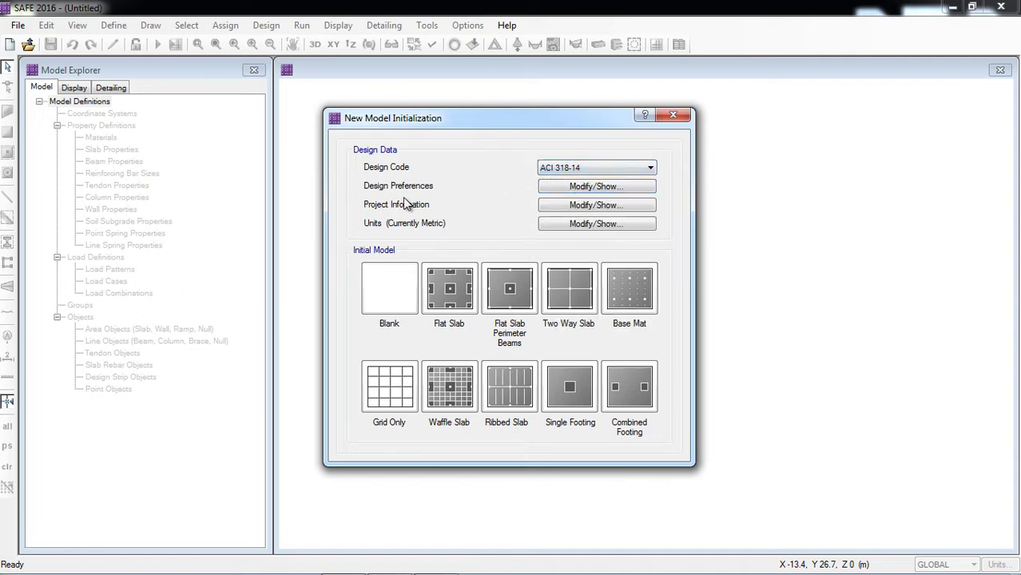
Step: Review the design preferences, including the minimum slab cover, and the project information without changing them
left_click(561, 186)
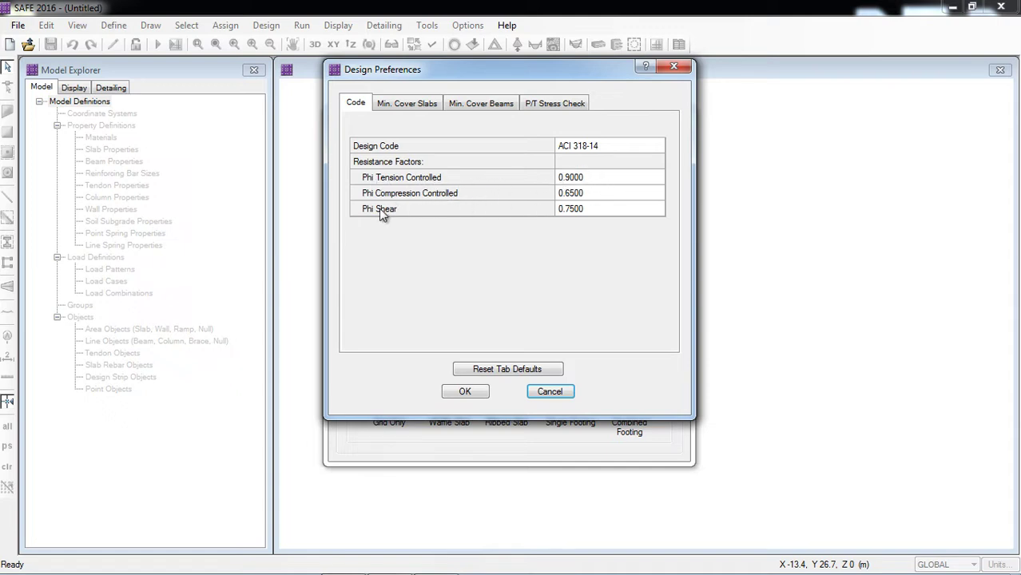
left_click(398, 103)
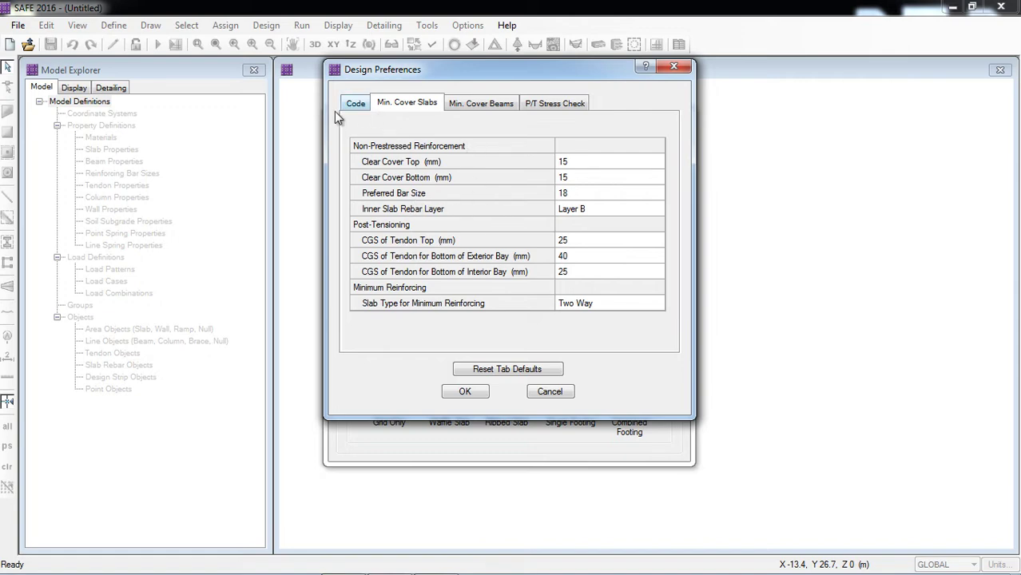
left_click(675, 66)
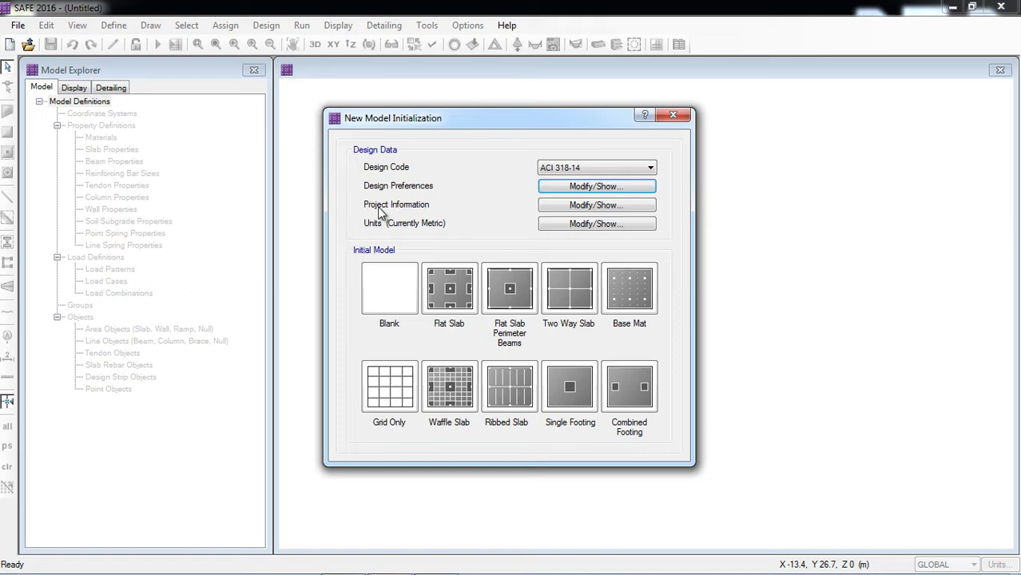
left_click(563, 206)
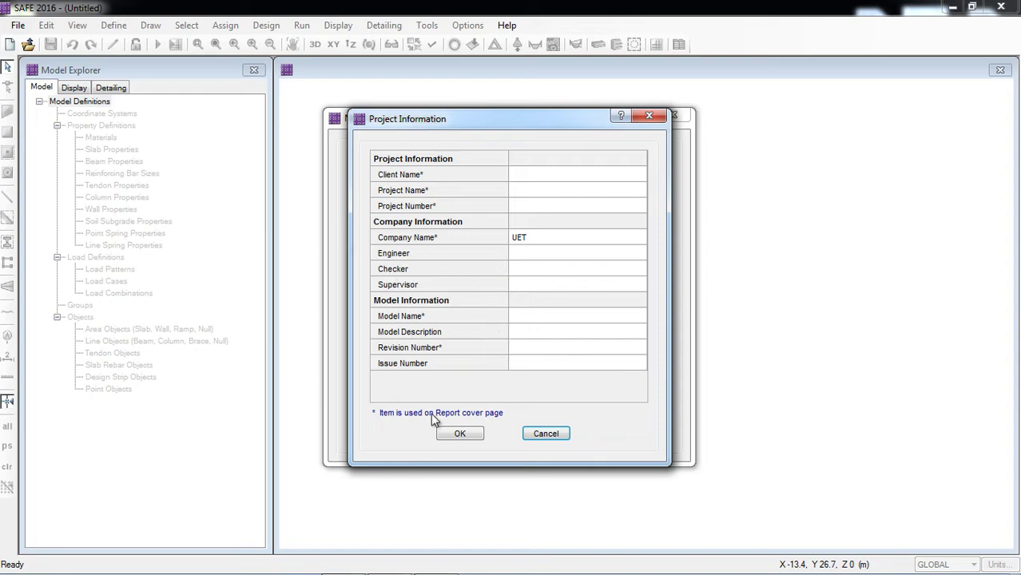
left_click(540, 436)
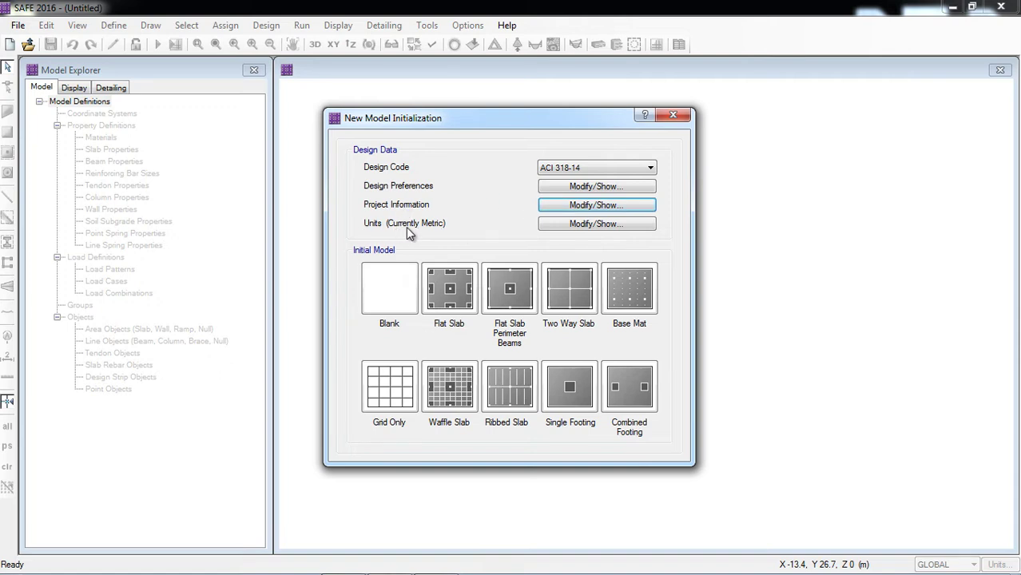
Step: Try the U.S. default units and the consistent Kgf, cm, C units for the new model
left_click(590, 226)
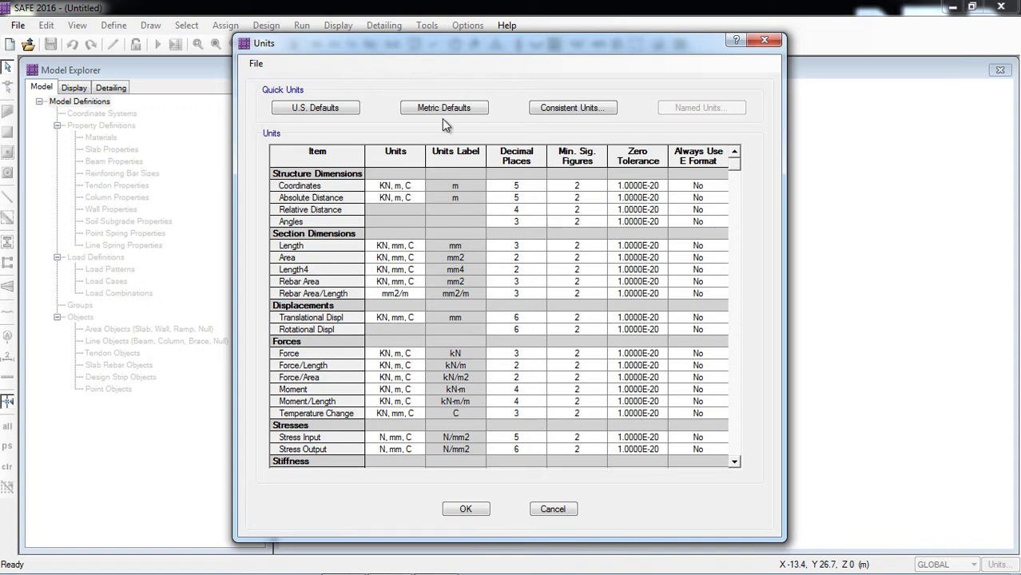
left_click(301, 113)
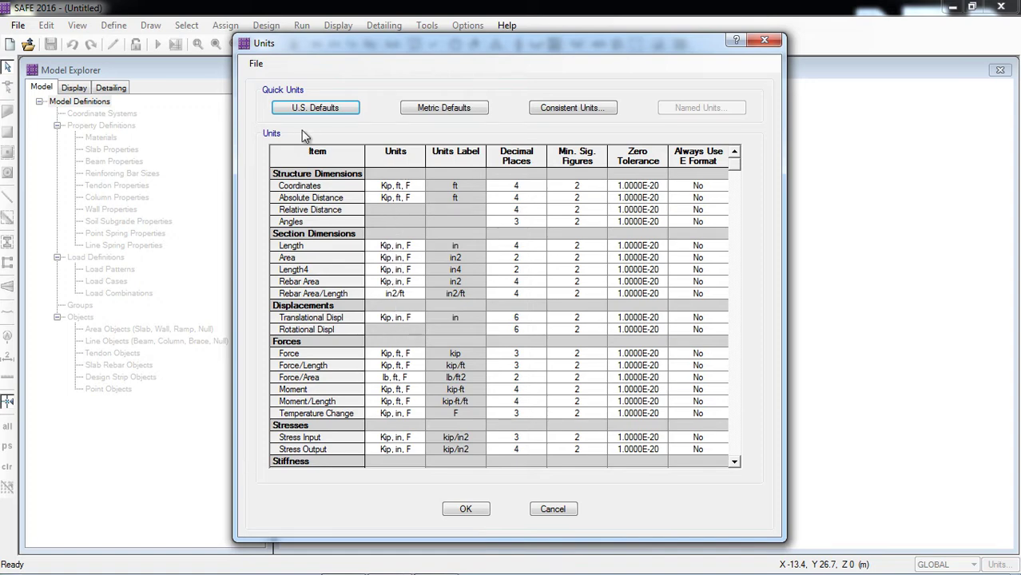
left_click(557, 114)
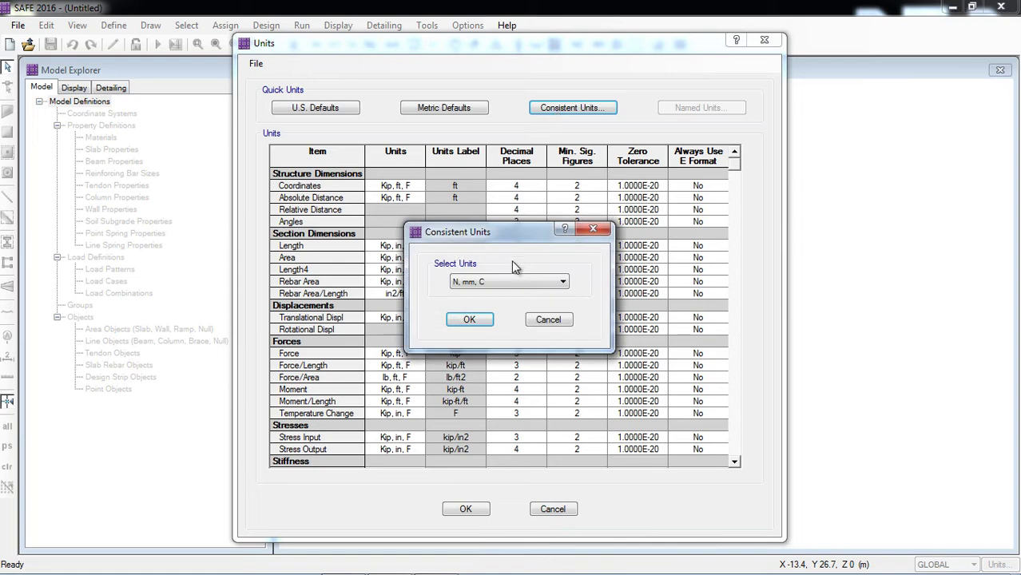
left_click(499, 283)
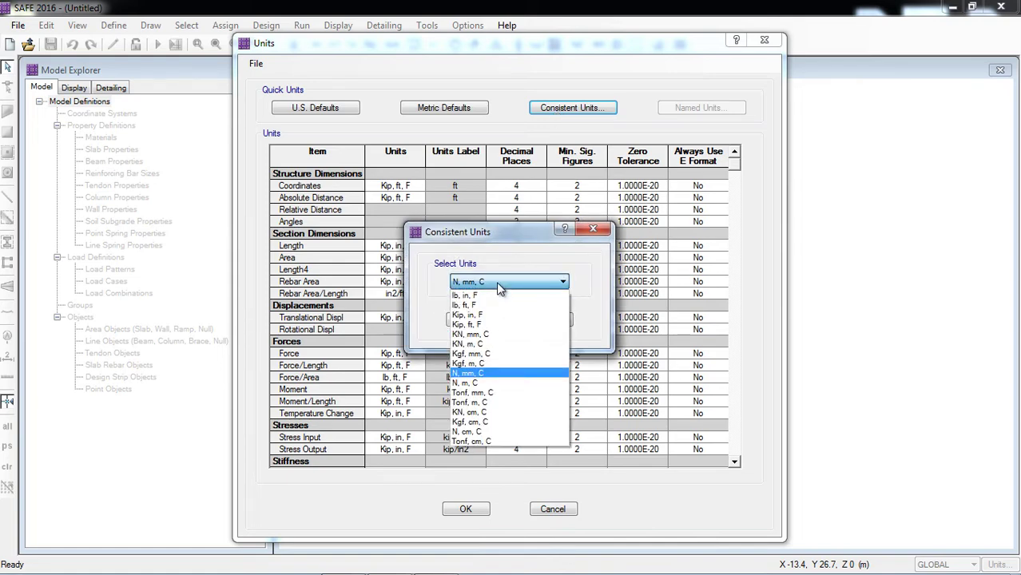
left_click(481, 422)
left_click(470, 320)
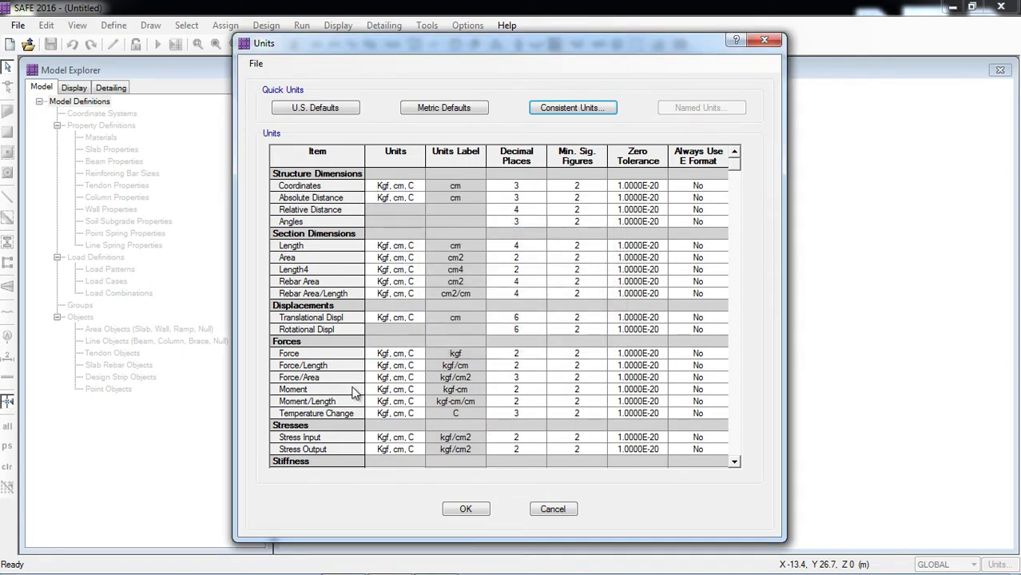
Step: Apply the metric default units and create the model from the Blank template
left_click(440, 116)
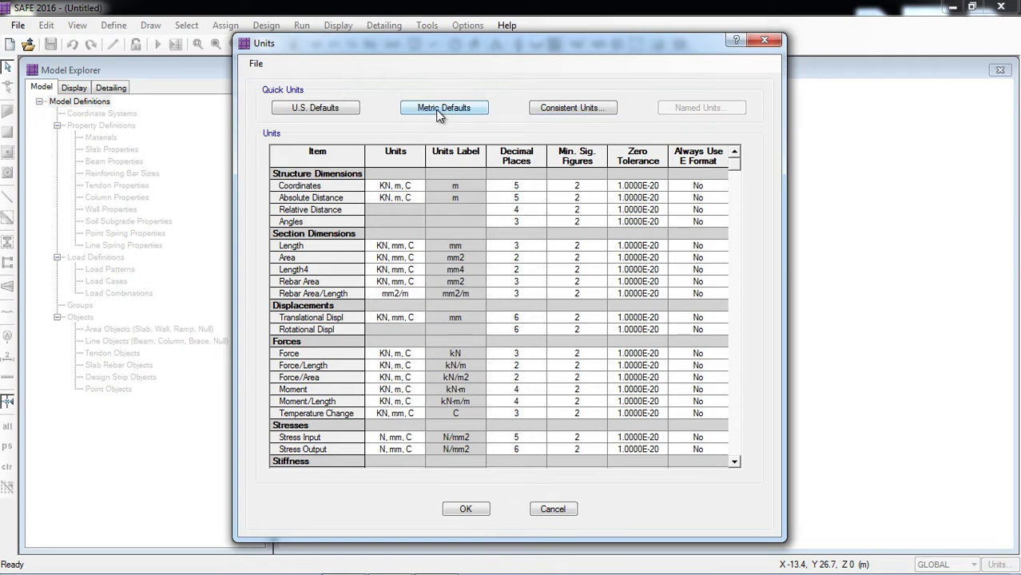
left_click(466, 510)
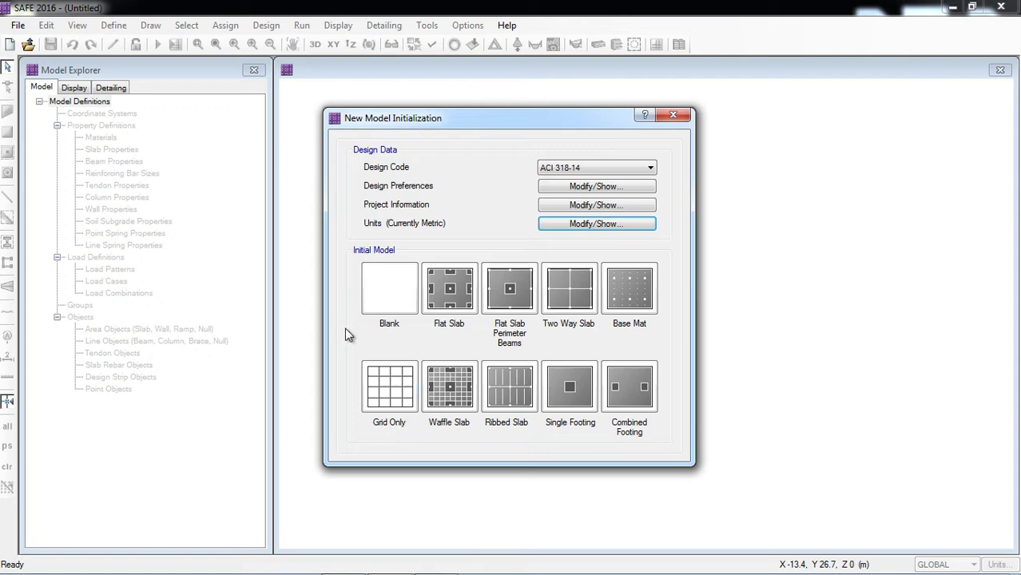
left_click(381, 291)
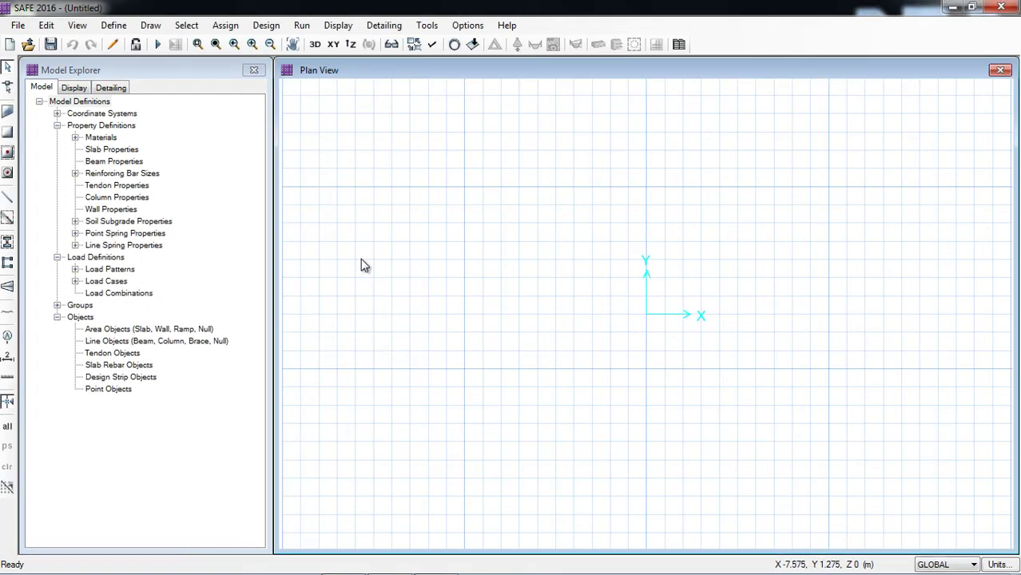
Step: Add a new material named fc'=28MPa and set its type to Concrete
left_click(114, 27)
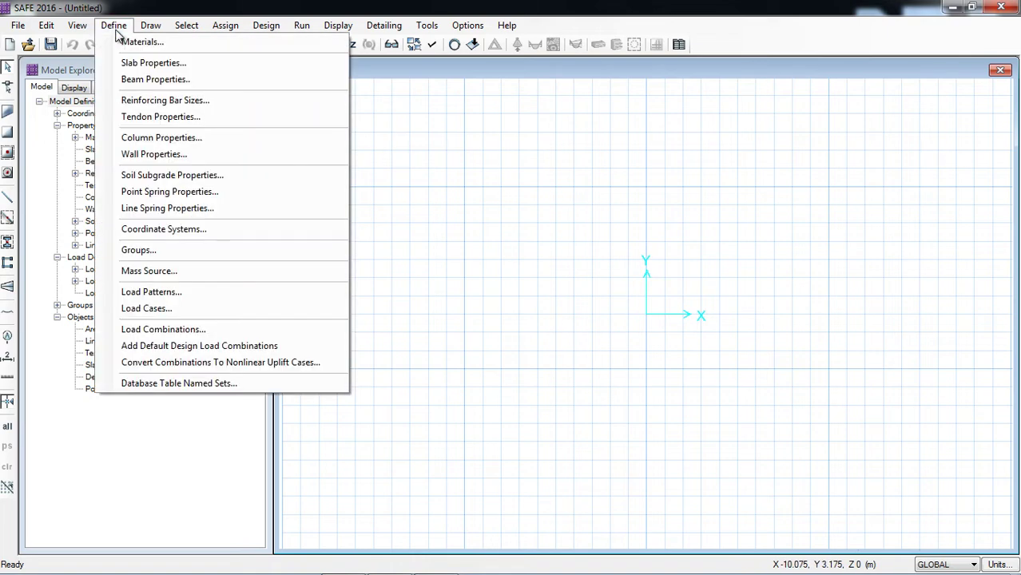
left_click(132, 42)
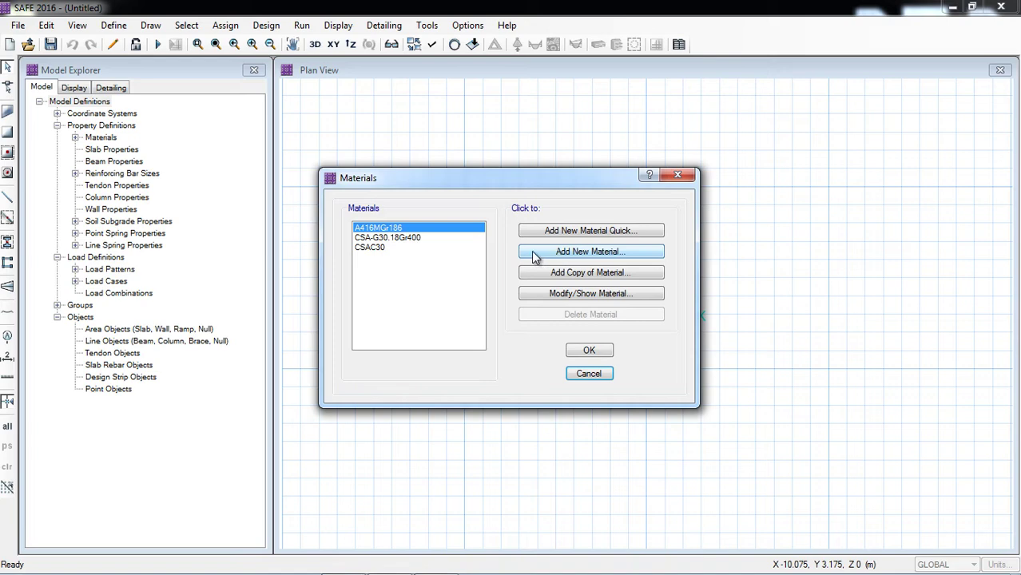
left_click(560, 252)
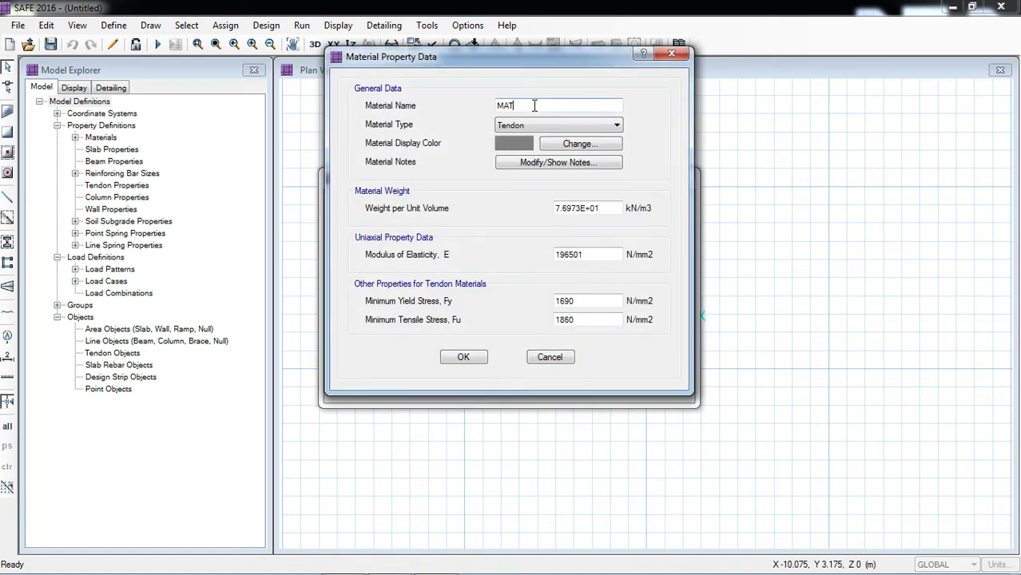
double_click(534, 106)
type("f")
type("c'=28")
key("Caps_Lock")
type("MPa")
left_click(512, 125)
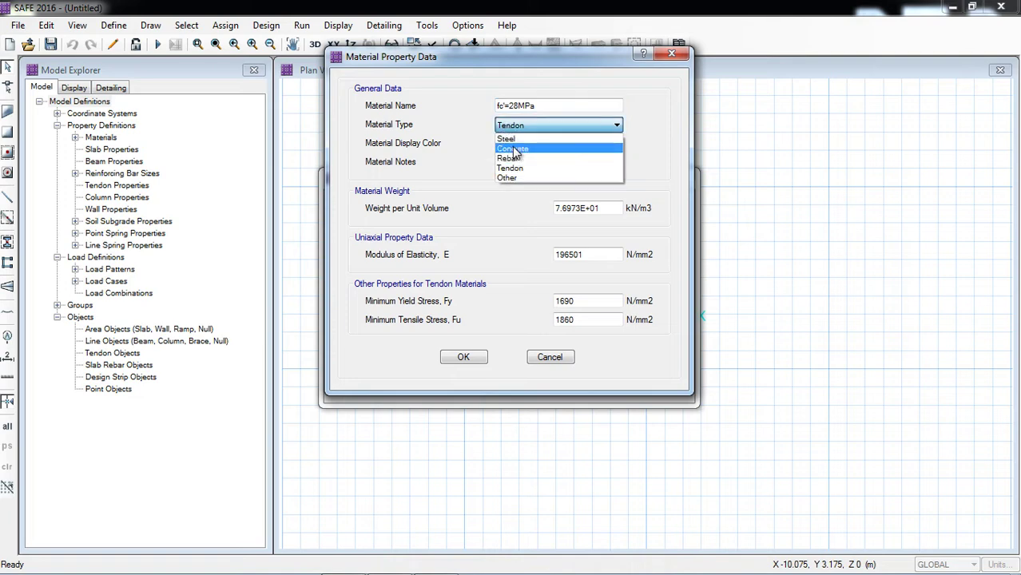
left_click(511, 142)
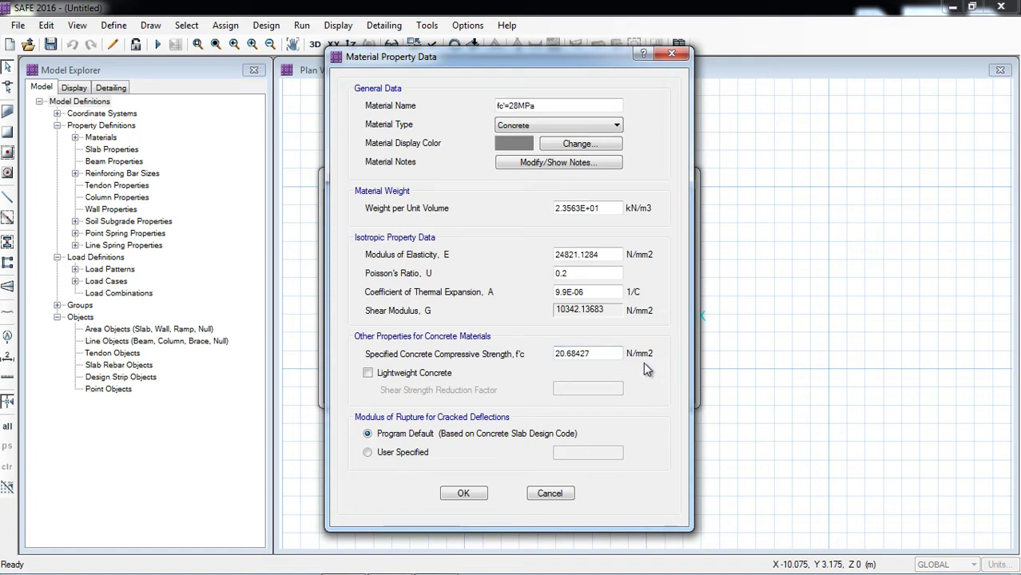
Step: Set the concrete's specified compressive strength f'c to 28 N/mm2
left_click_drag(601, 356, 500, 351)
type("28")
left_click(595, 274)
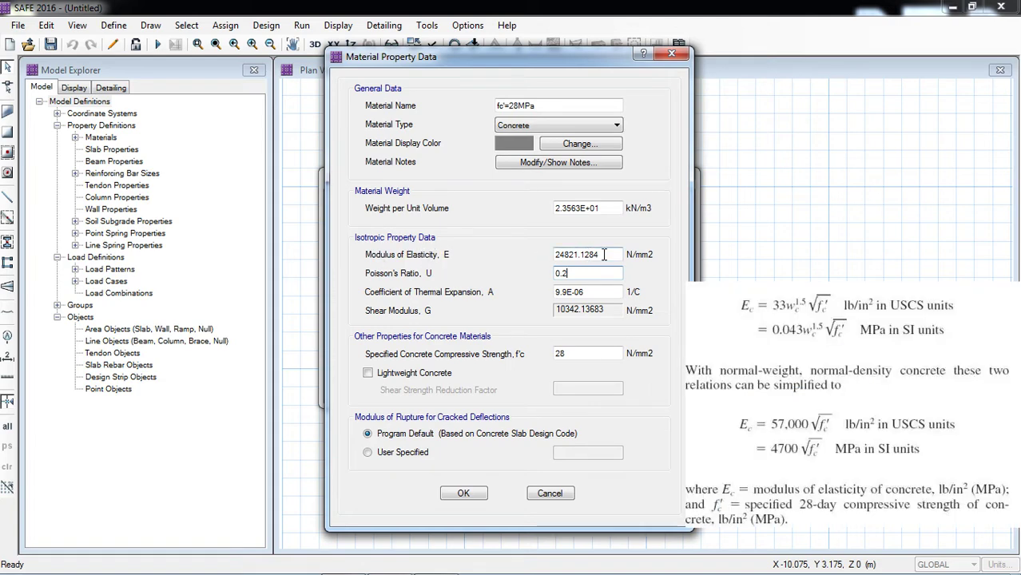
Step: Set the concrete's modulus of elasticity with the formula =4700*(28)^0.5 and save the material
left_click_drag(599, 254, 557, 250)
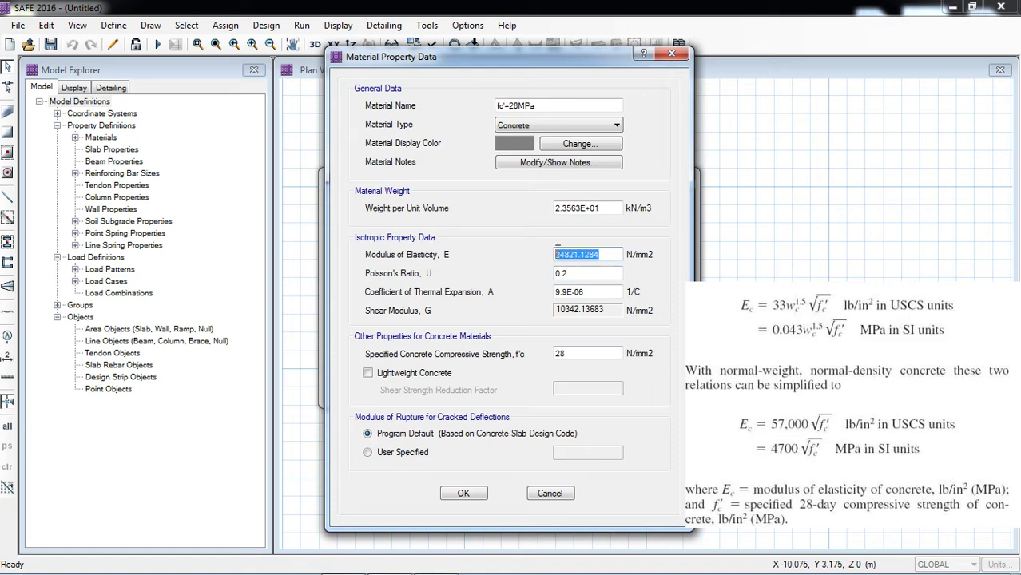
key("BackSpace")
type("4700")
type("*(28)^0.5")
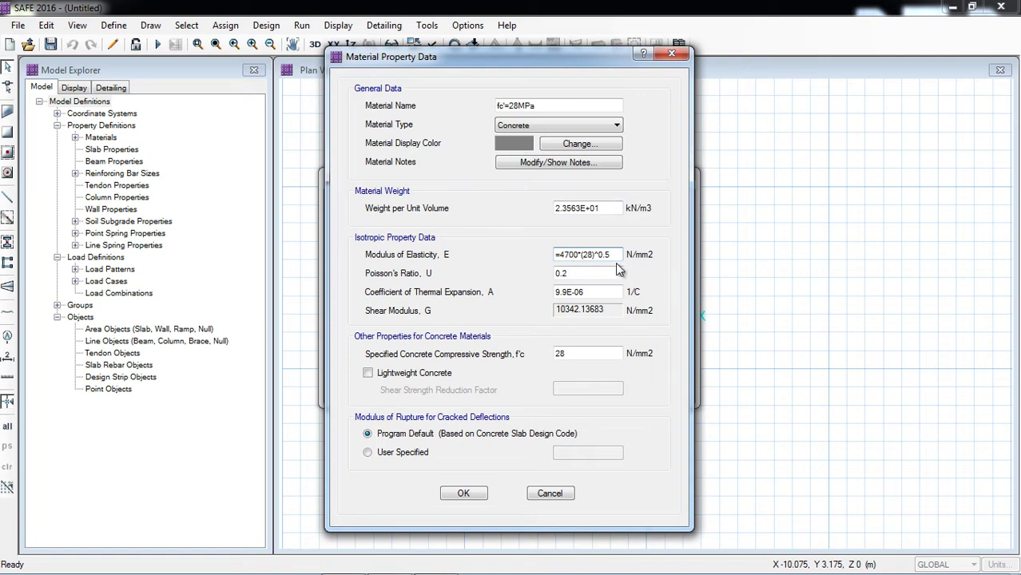
key("Return")
left_click(592, 353)
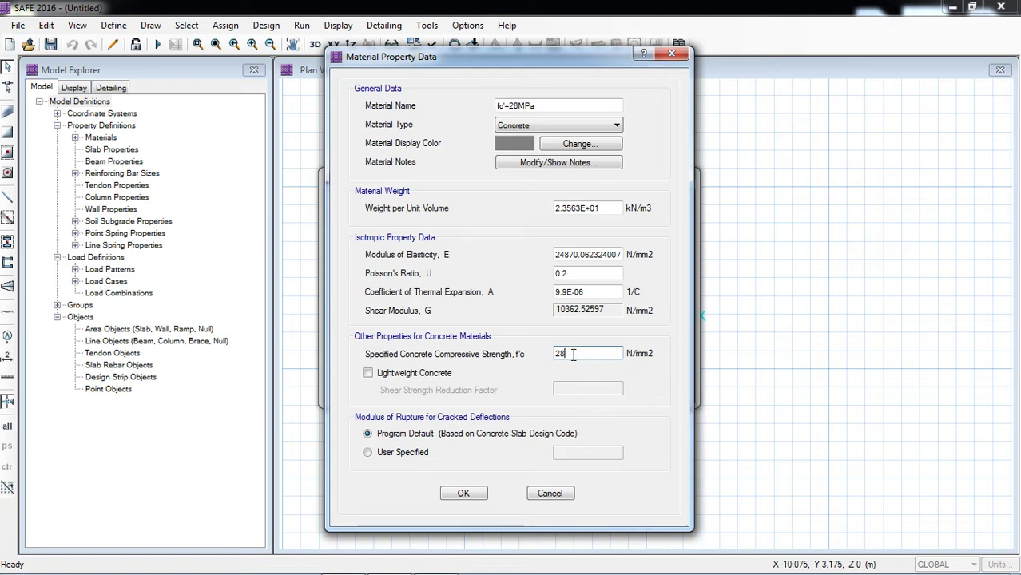
left_click(463, 492)
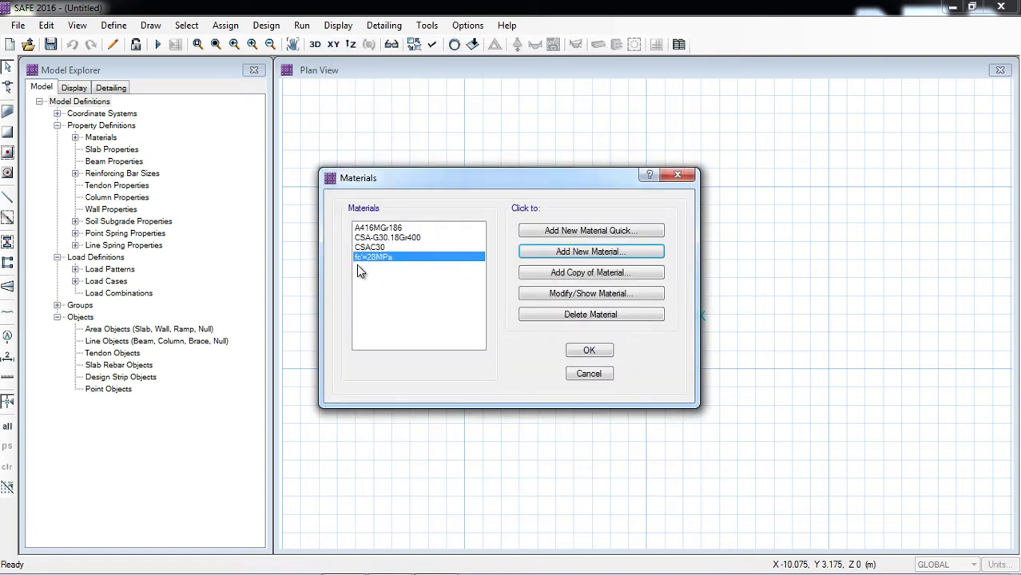
Step: Add another new material named fy 420 MPa and set its type to Rebar
left_click(572, 252)
left_click(529, 104)
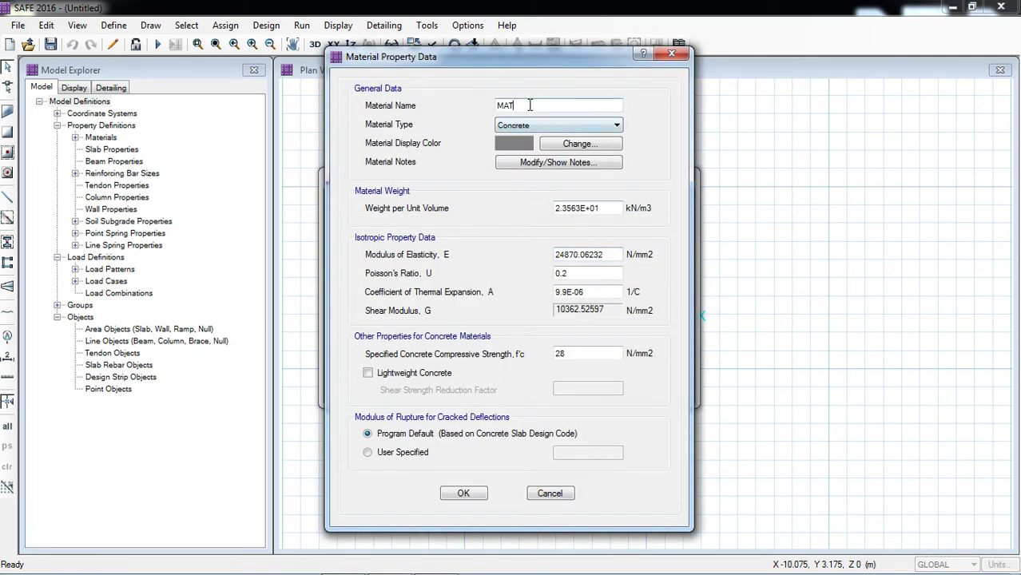
double_click(530, 104)
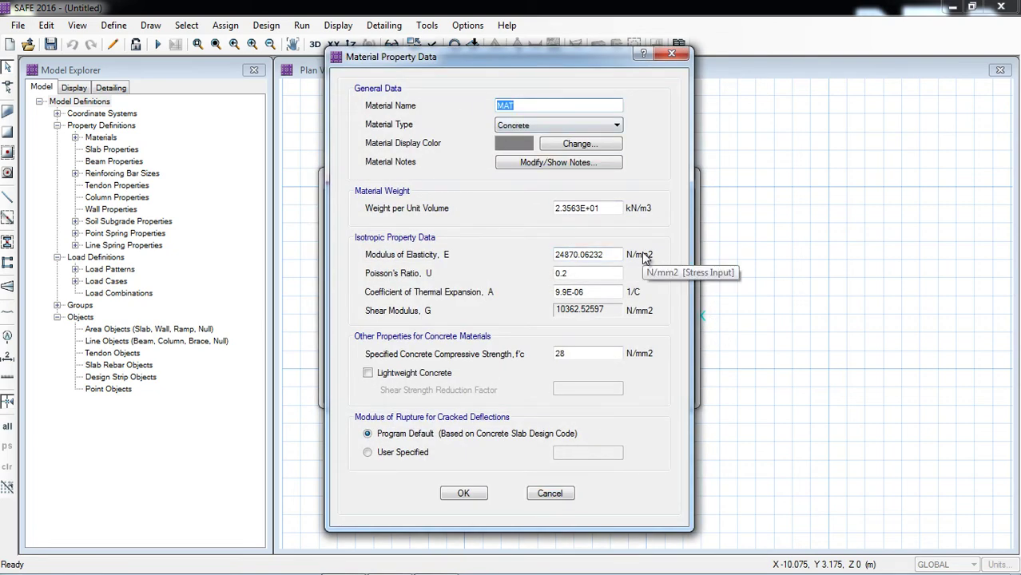
type("fy 420")
key("Caps_Lock")
type("MP")
key("Caps_Lock")
type("a")
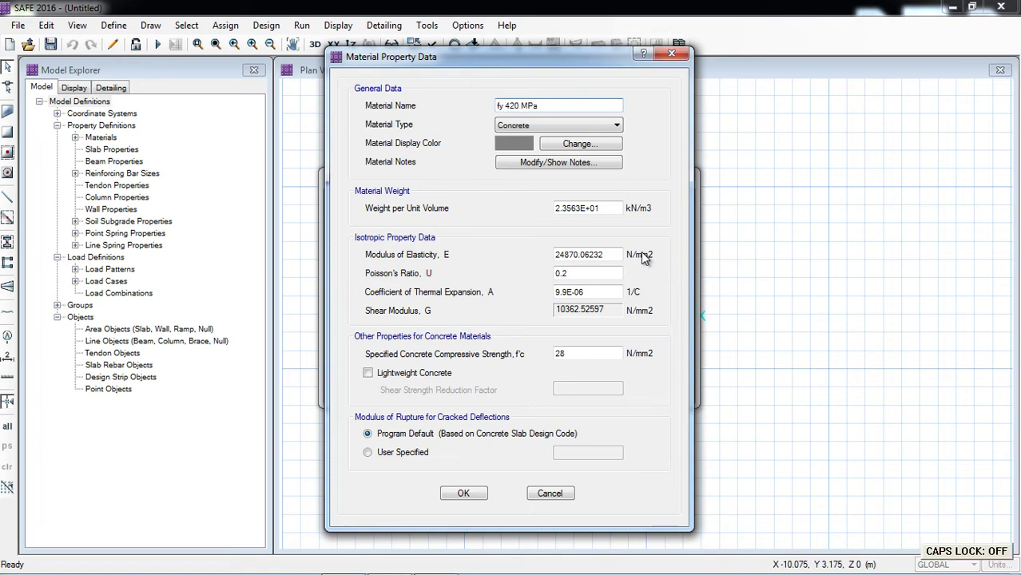
left_click(536, 125)
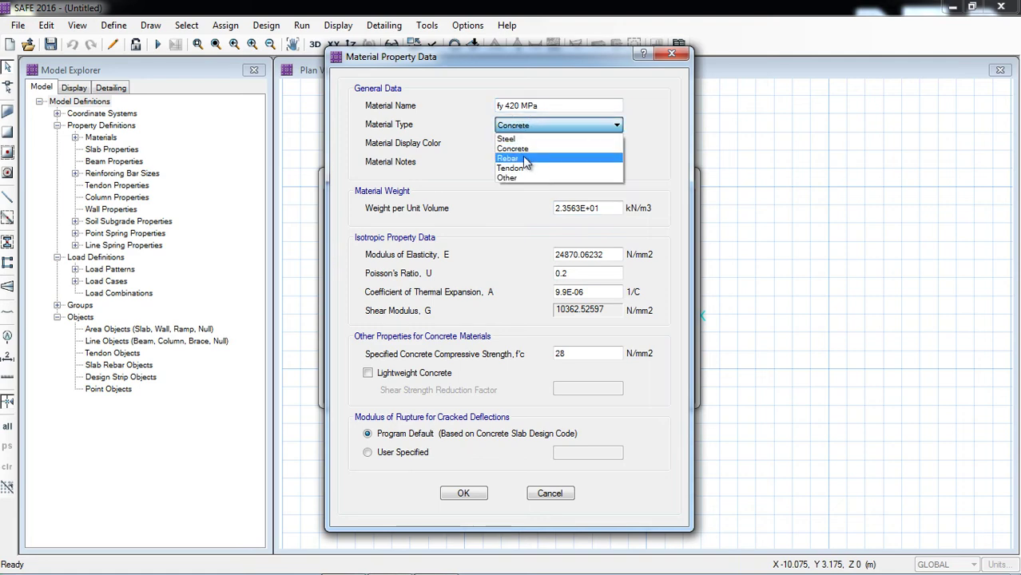
left_click(522, 157)
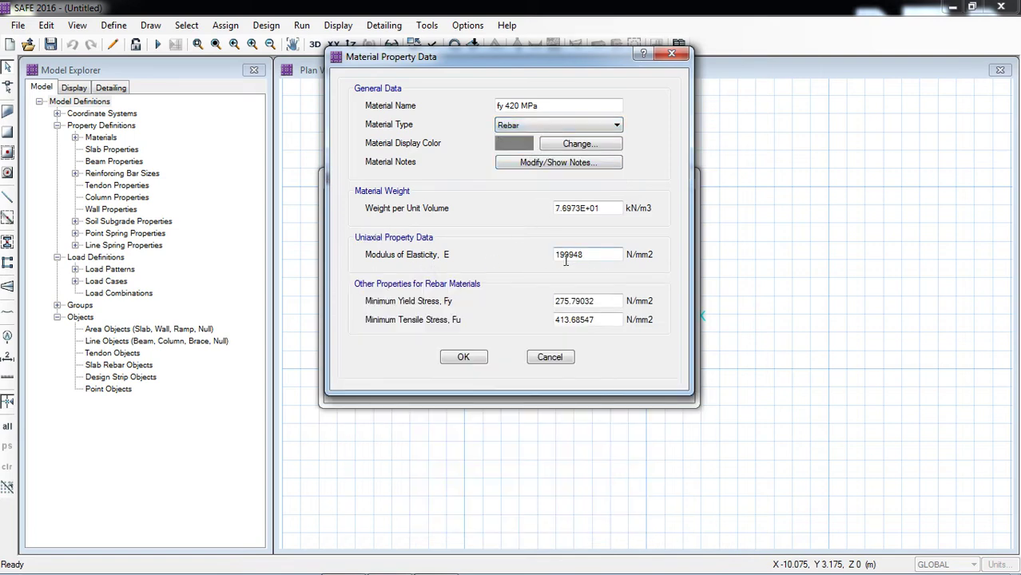
Step: Set the rebar material's minimum yield stress to 420 N/mm2 and minimum tensile stress to 620 N/mm2, and save the material definitions
left_click_drag(557, 258, 569, 258)
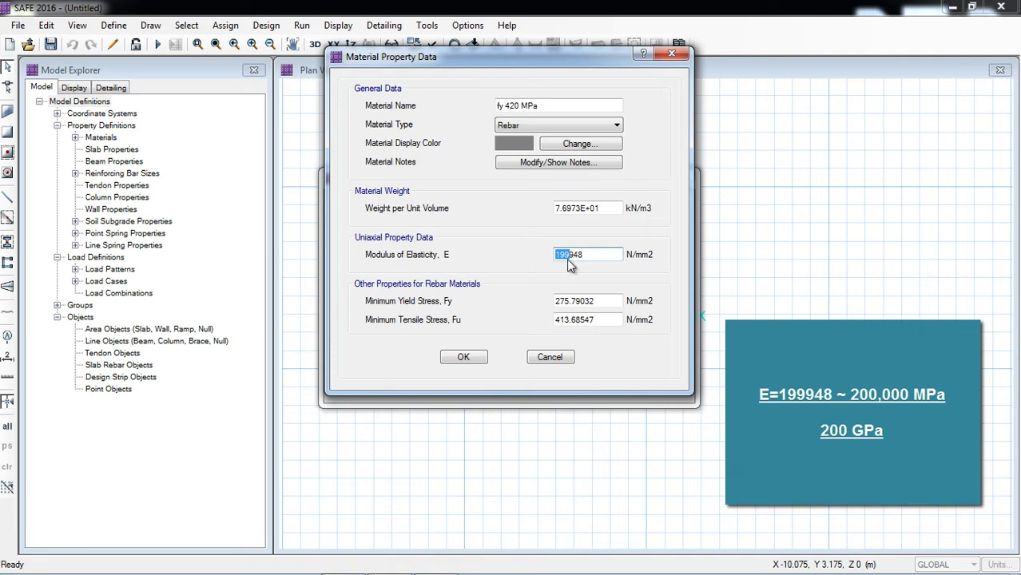
double_click(583, 301)
type("420")
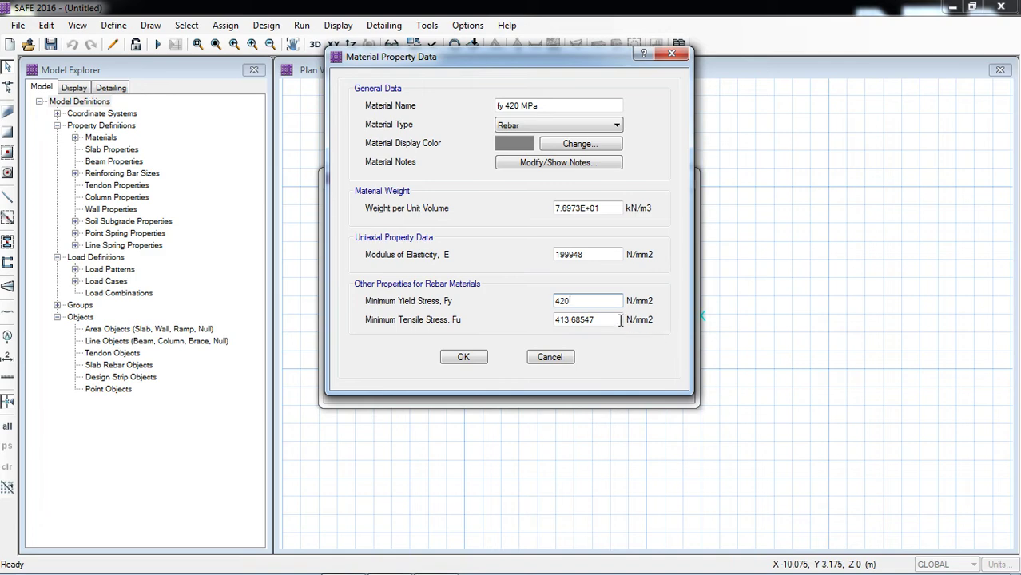
key("Tab")
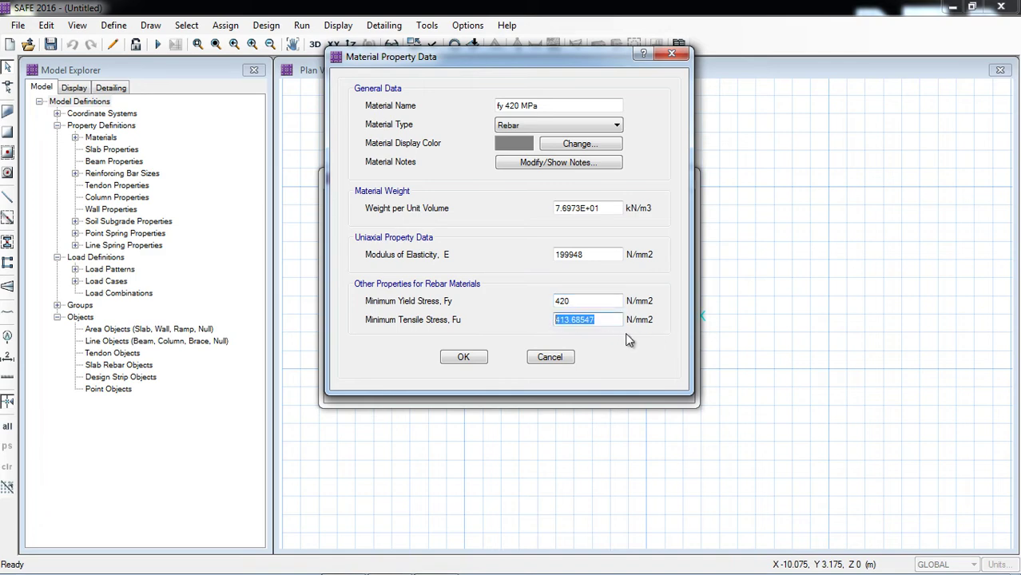
type("620")
left_click(580, 301)
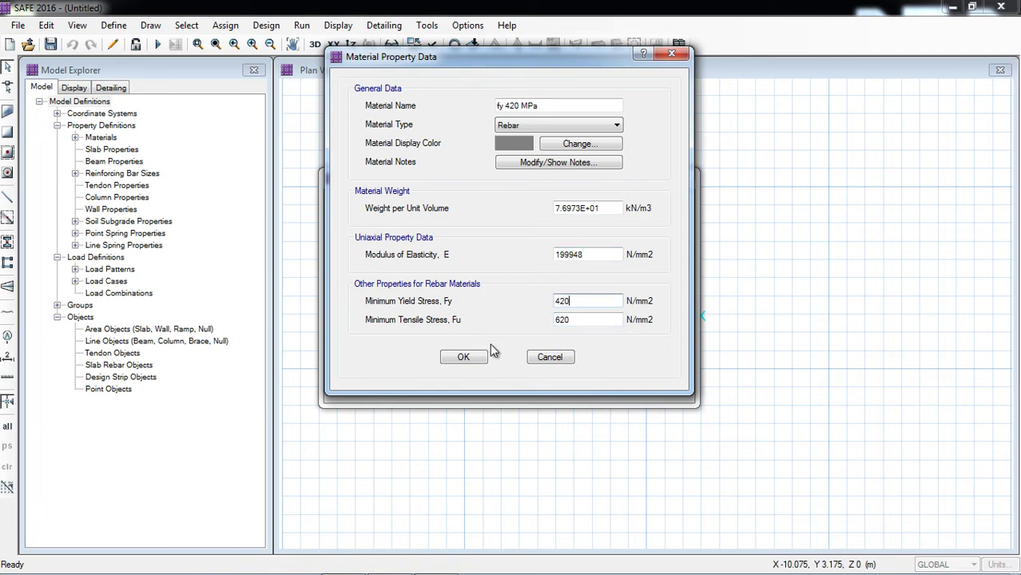
left_click(466, 359)
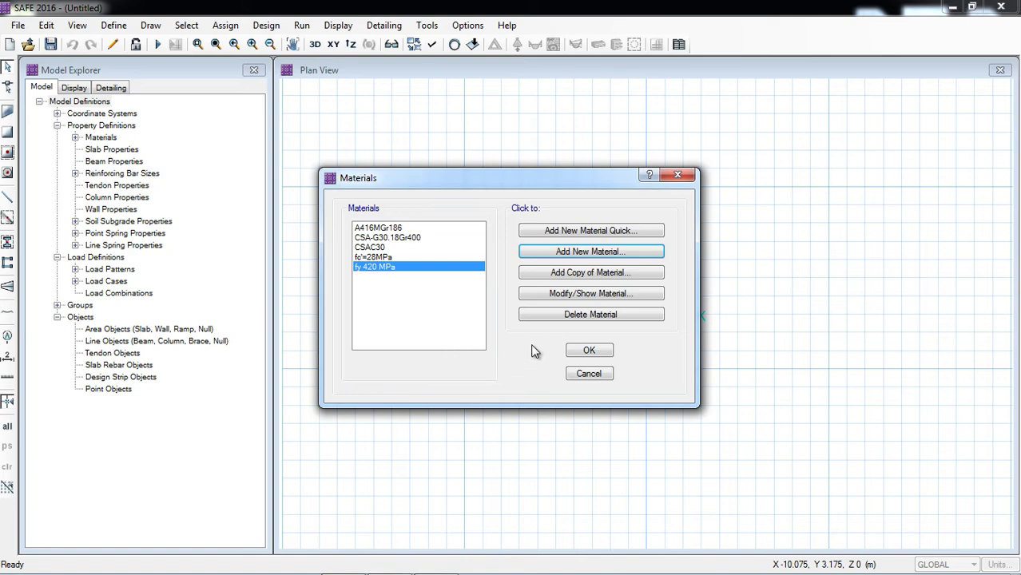
left_click(581, 348)
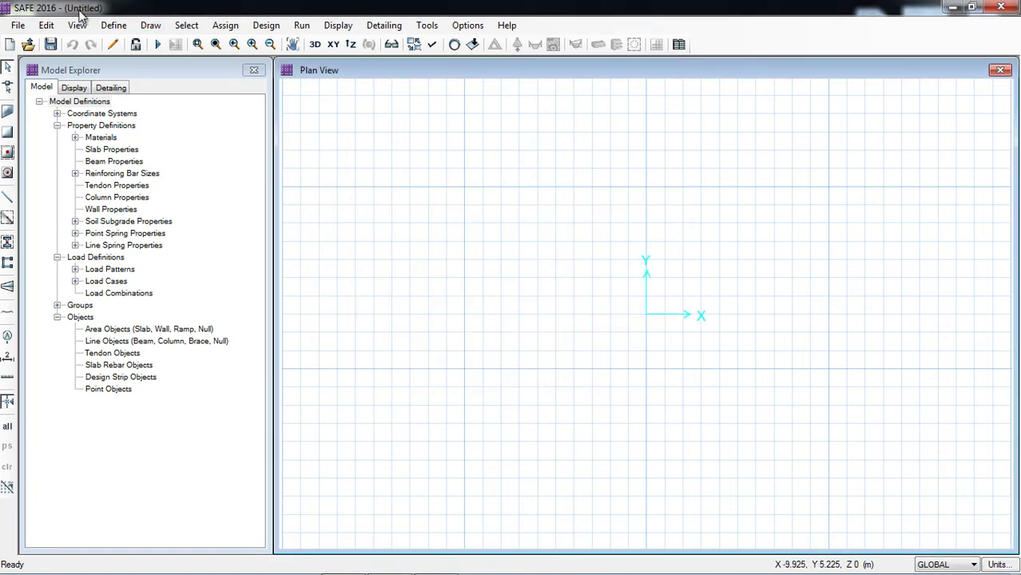
Step: Add a new slab property named Slab 150 mm
left_click(124, 25)
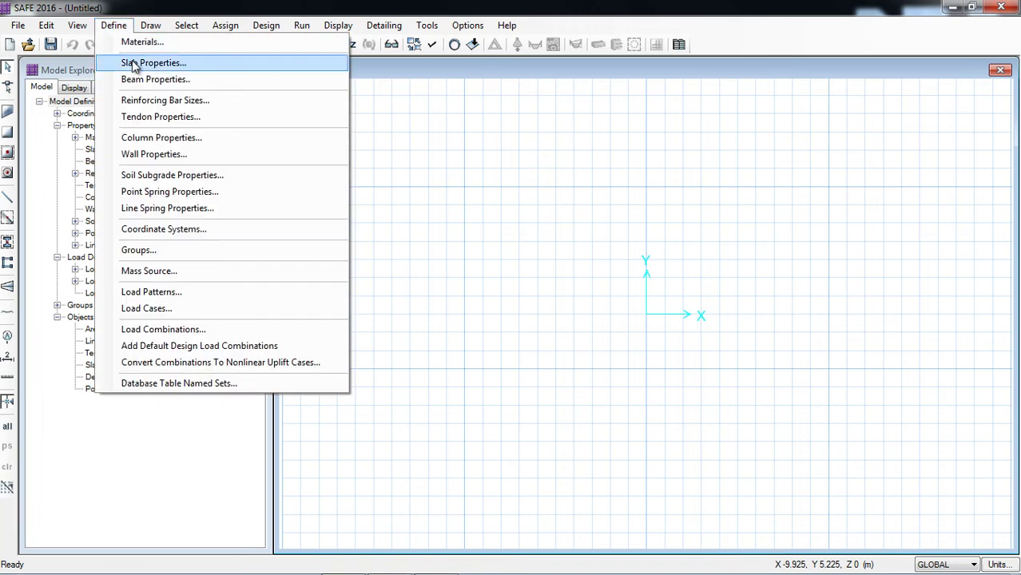
left_click(177, 64)
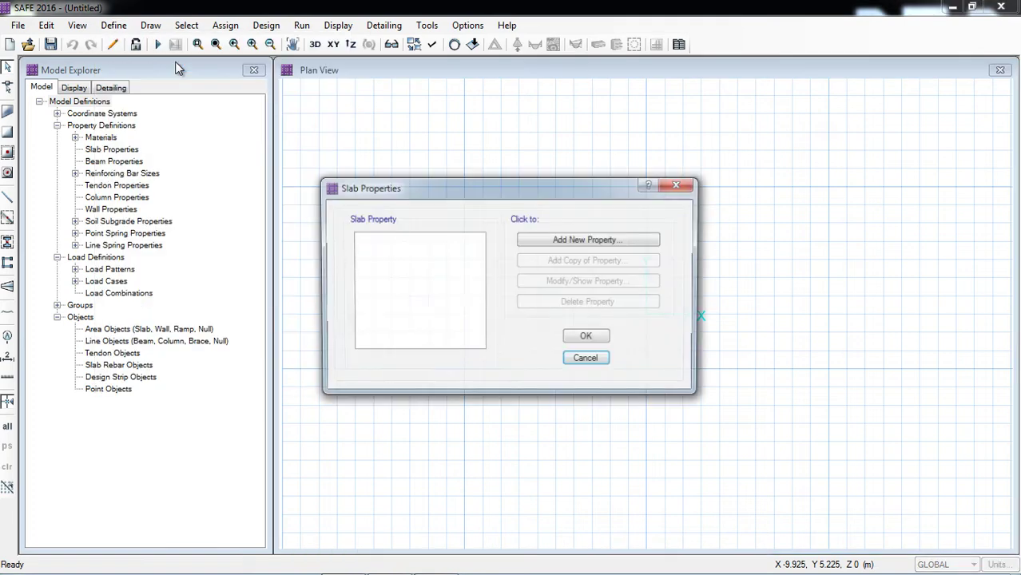
left_click(569, 239)
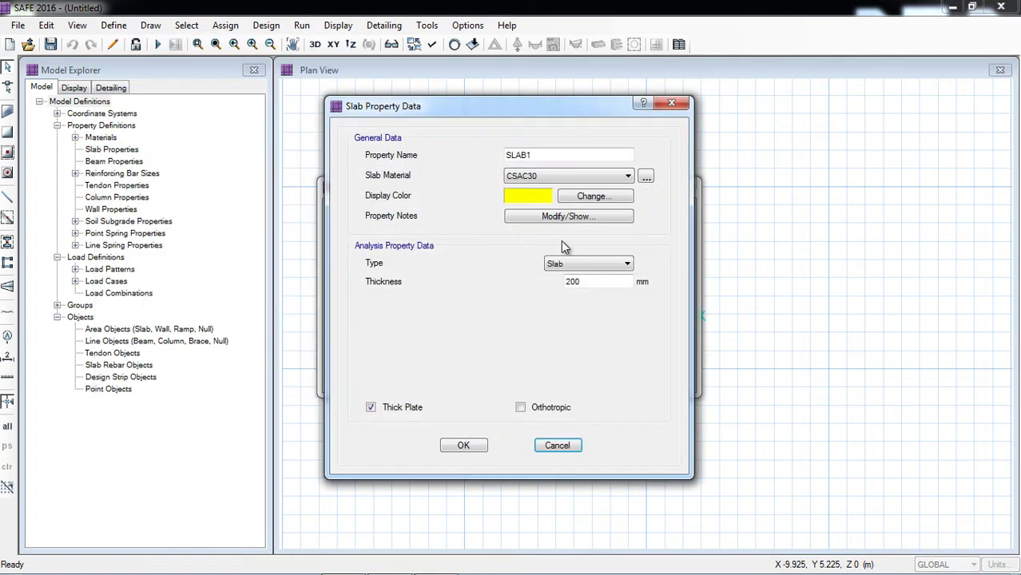
left_click_drag(547, 155, 486, 157)
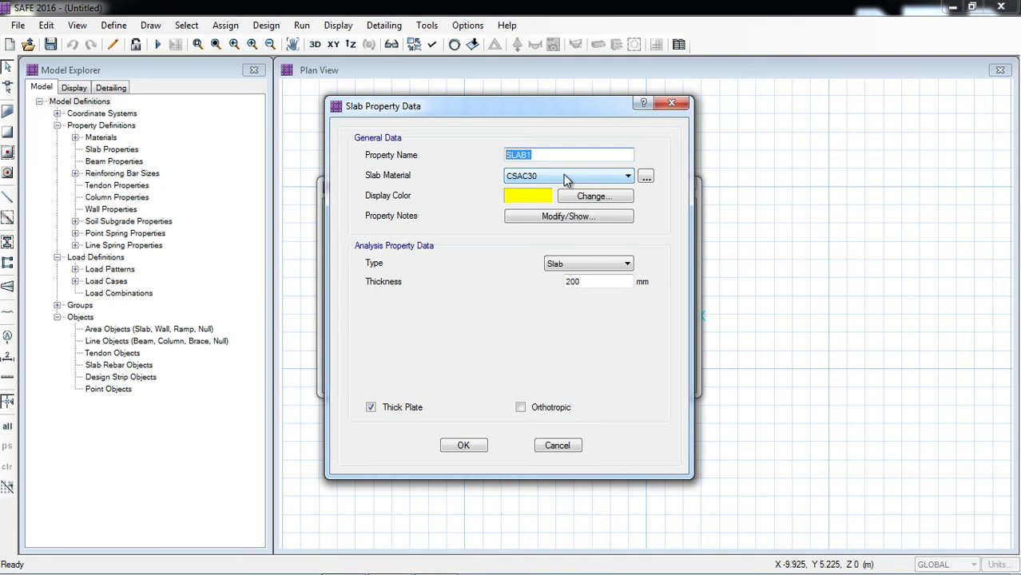
key("Caps_Lock")
type("S")
key("Caps_Lock")
type("lab")
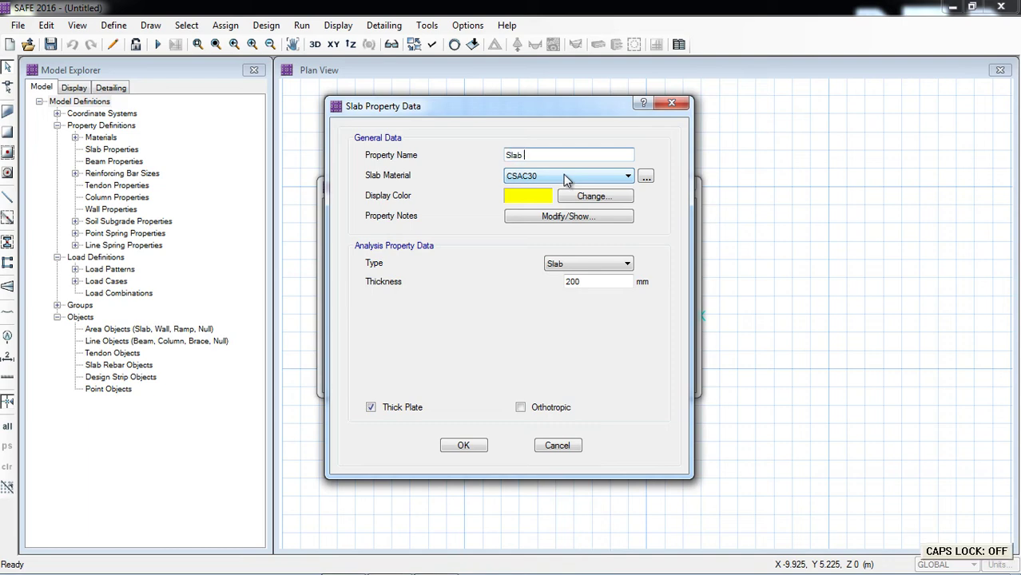
type(" 1")
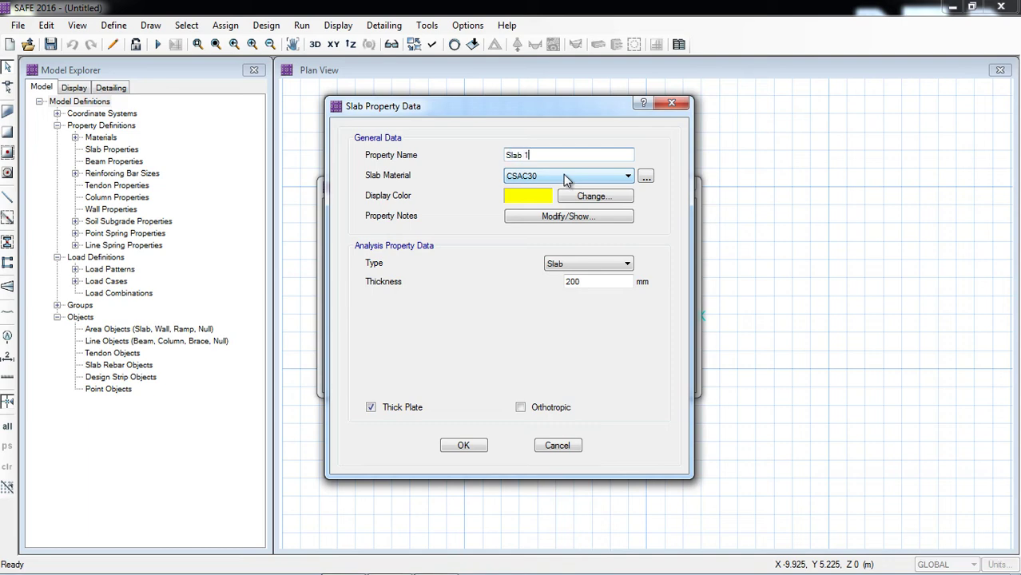
type("50 mm")
Step: Set the slab property's thickness to 150 mm and its material to fc'=28MPa, and save it
double_click(597, 282)
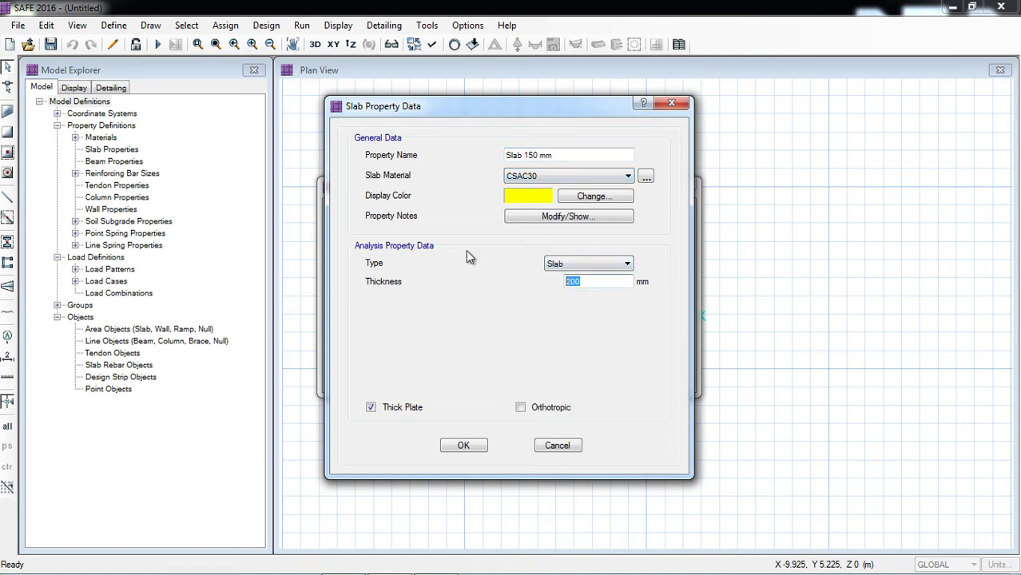
type("150")
left_click(529, 177)
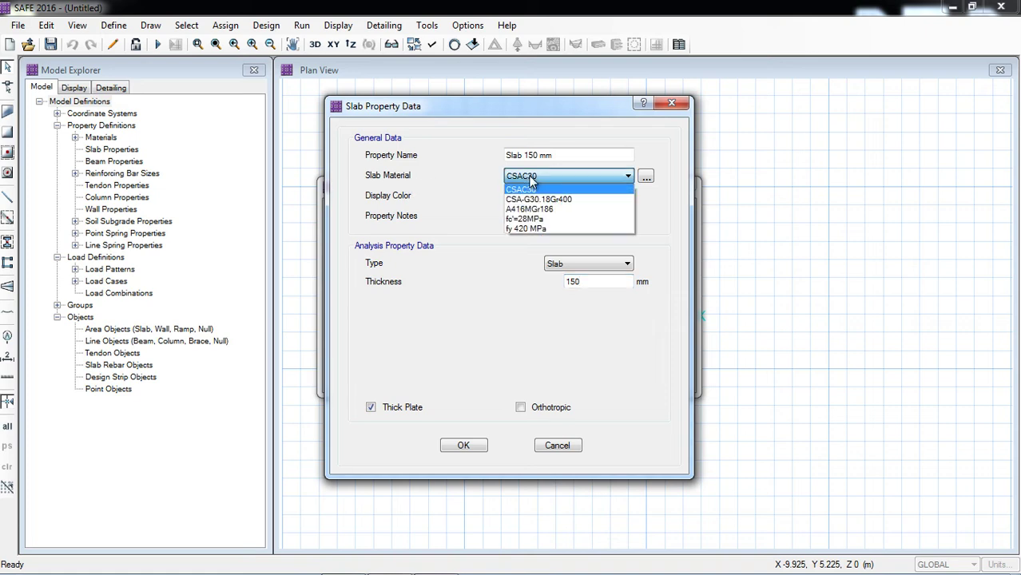
left_click(527, 219)
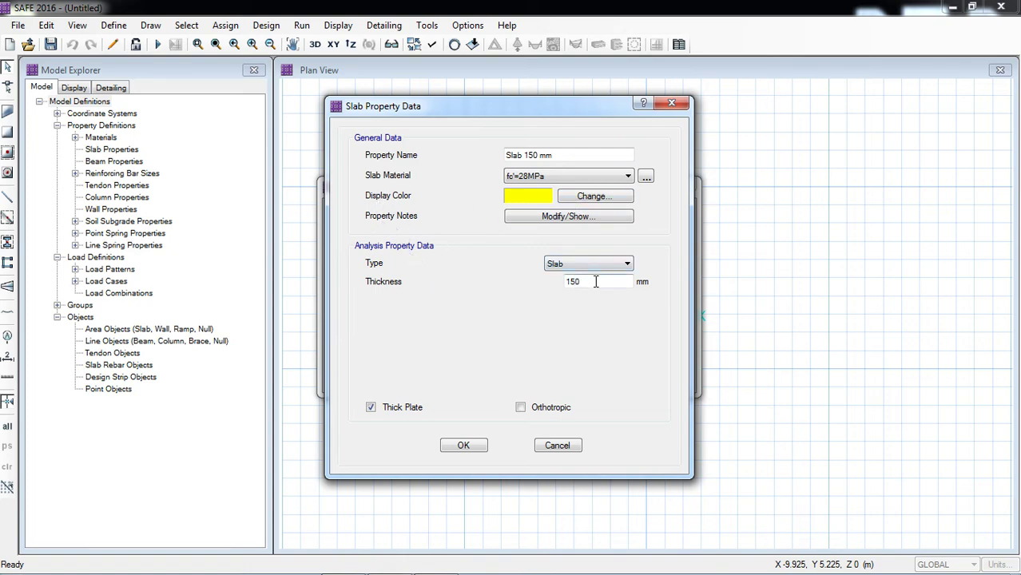
left_click(464, 445)
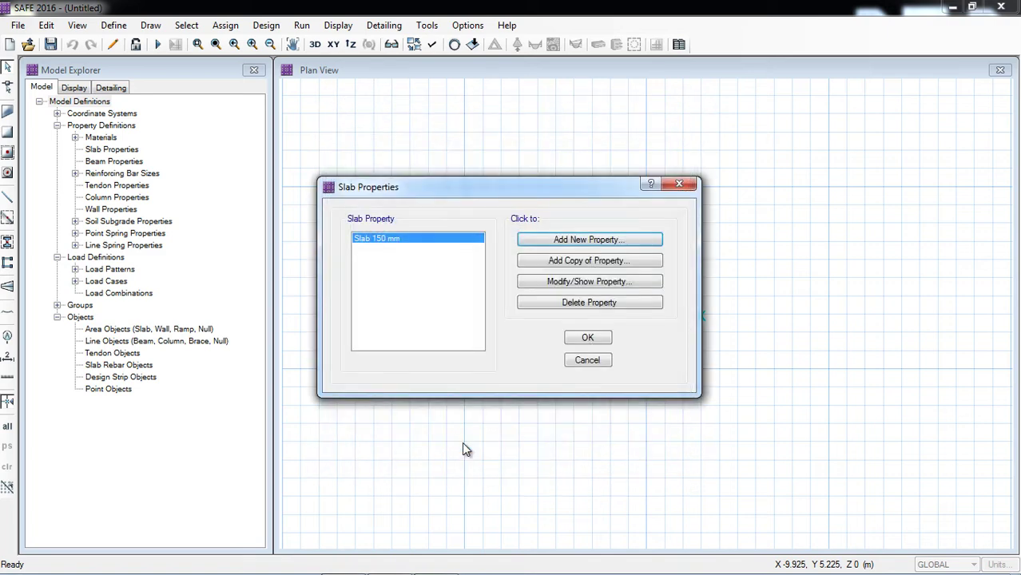
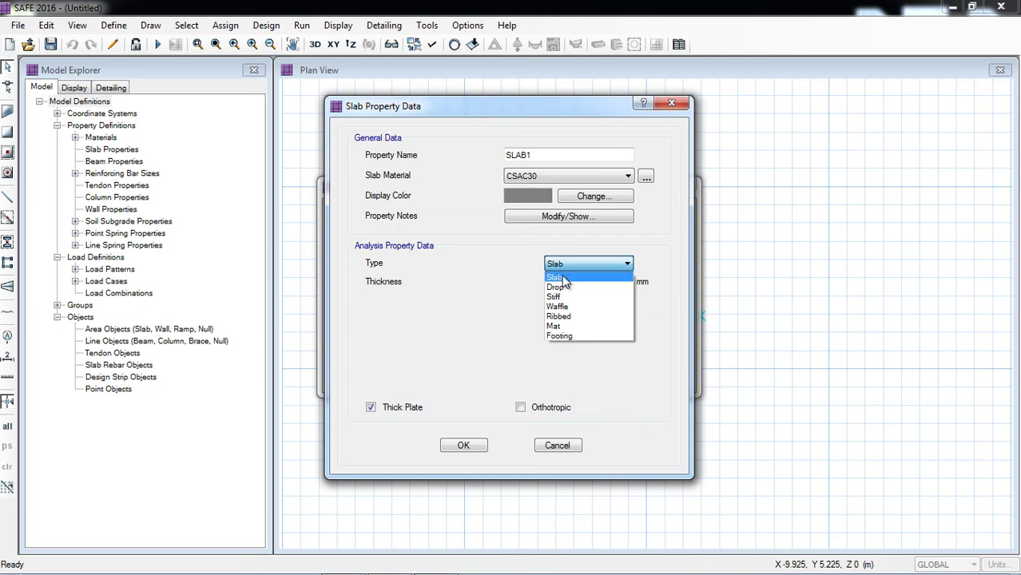
Step: Set the second slab property's type to Footing and its thickness to 300 mm
left_click(561, 336)
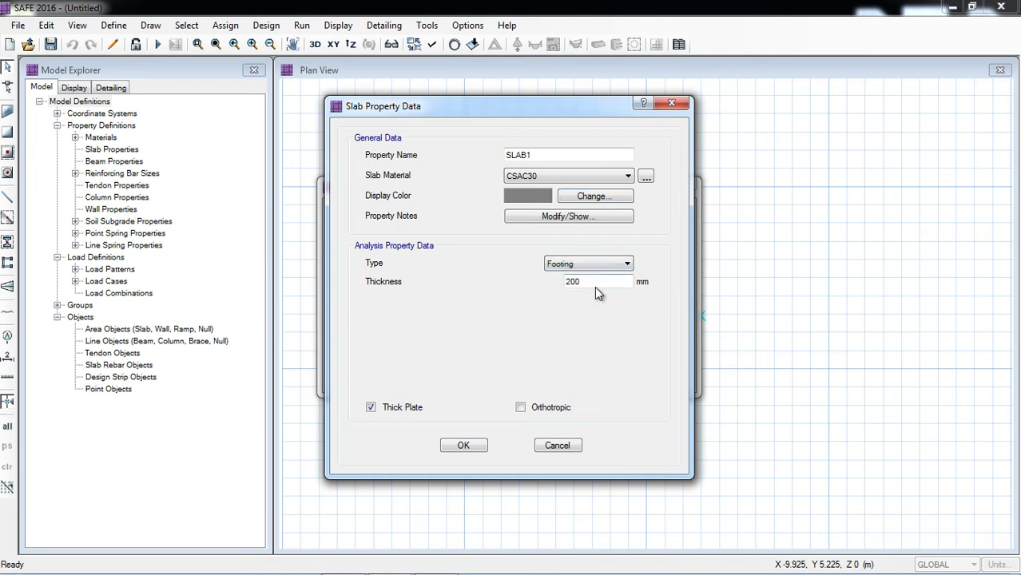
double_click(572, 281)
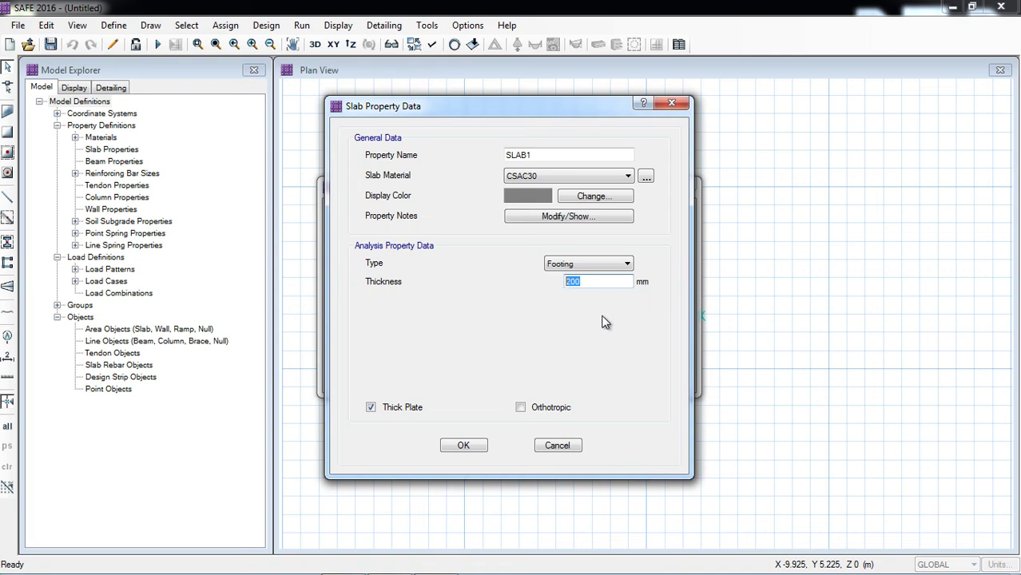
type("300")
Step: Name the footing property Footing 300 mm, assign it the material fc'=28MPa and save it
left_click_drag(550, 155, 469, 152)
key("Caps_Lock")
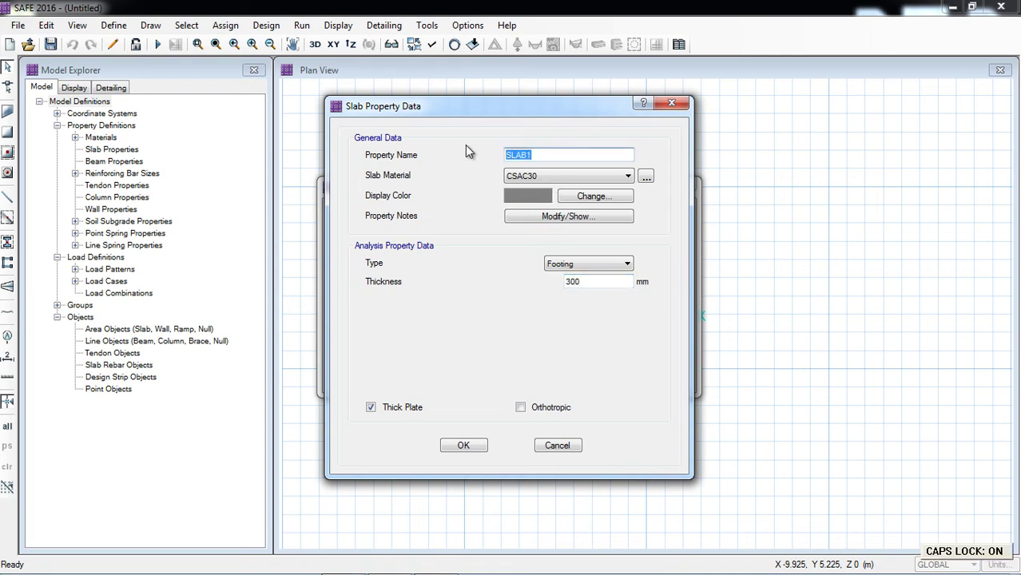
type("F")
key("Caps_Lock")
type("ooting 300 m")
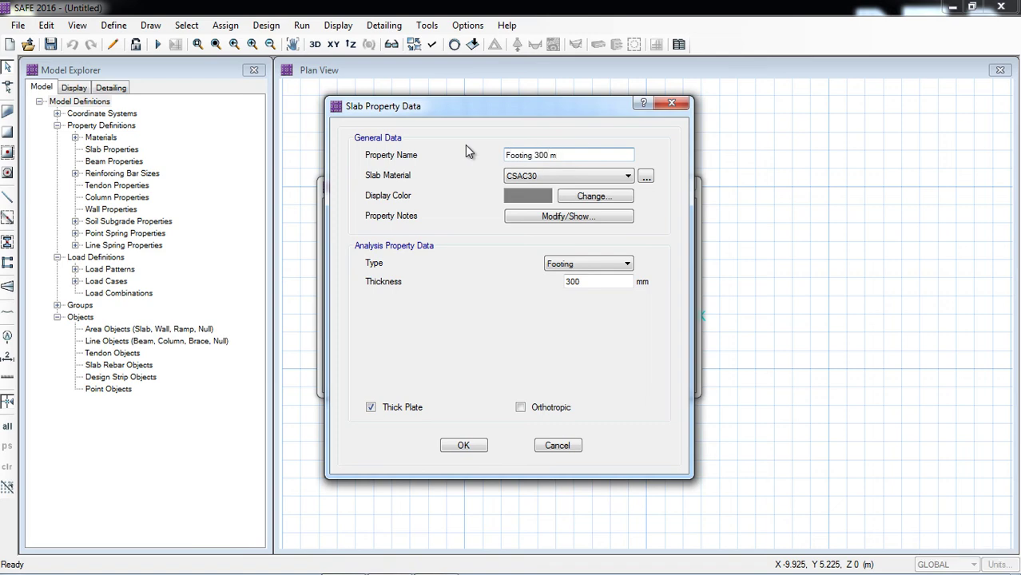
type("m")
left_click(559, 176)
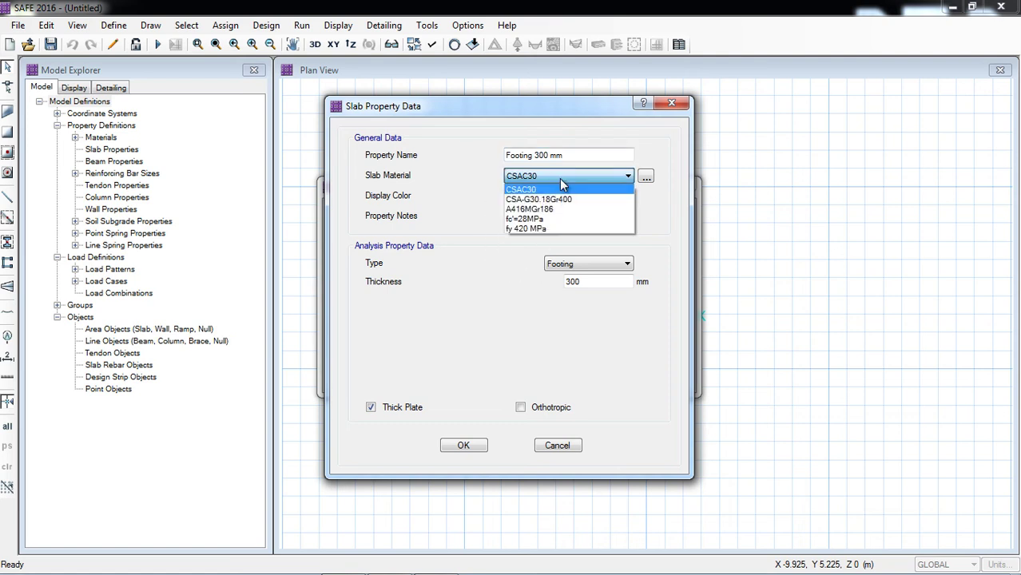
left_click(525, 219)
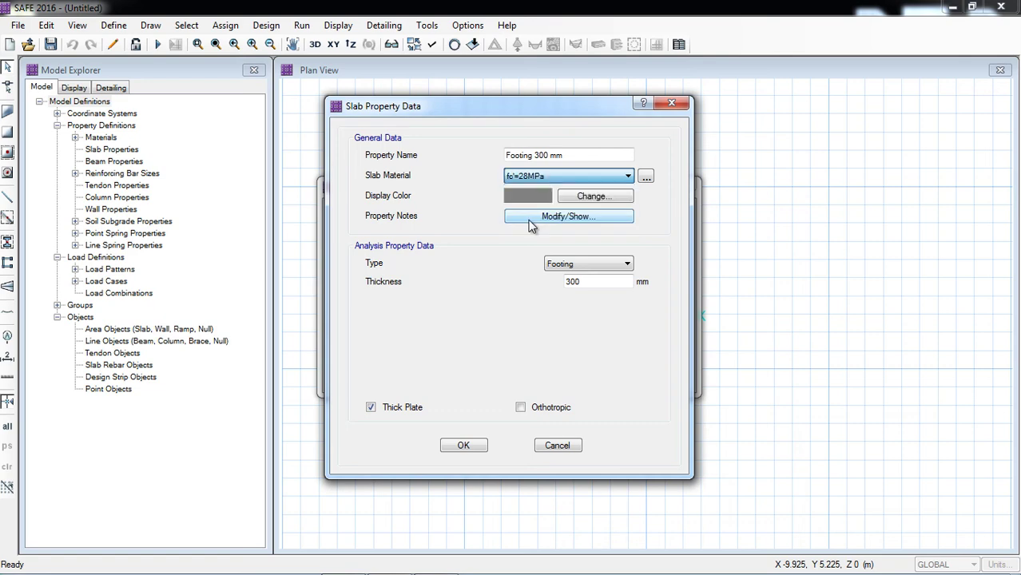
left_click(466, 444)
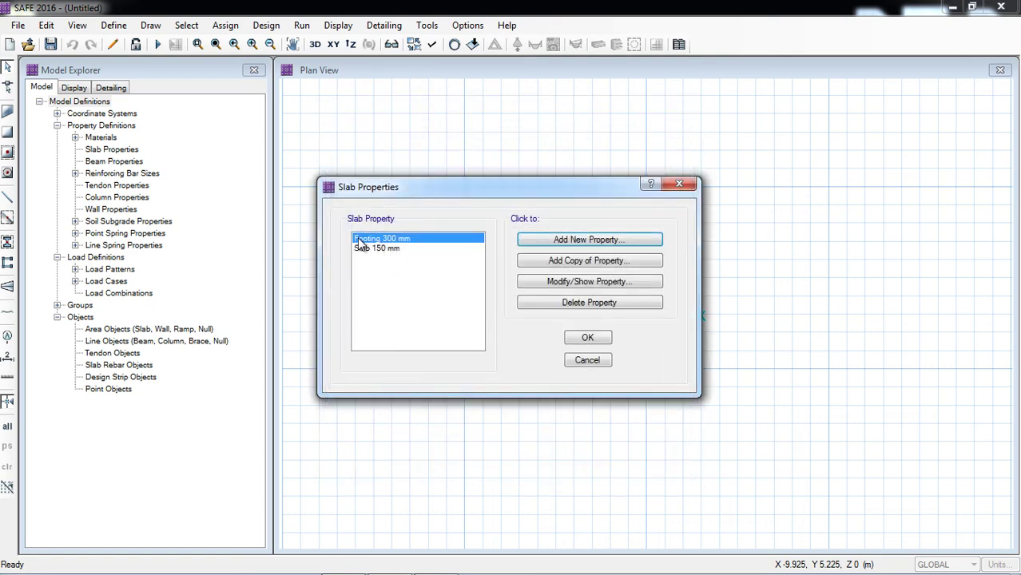
Step: Add a copy of the Footing 300 mm property and name it MAT 600 mm
left_click(573, 259)
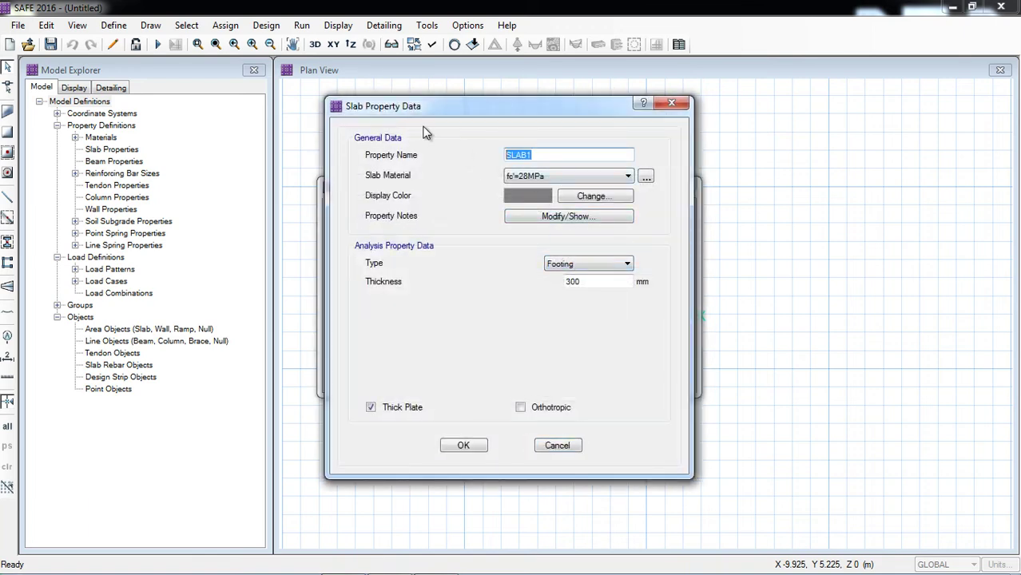
key("Caps_Lock")
type("MAT")
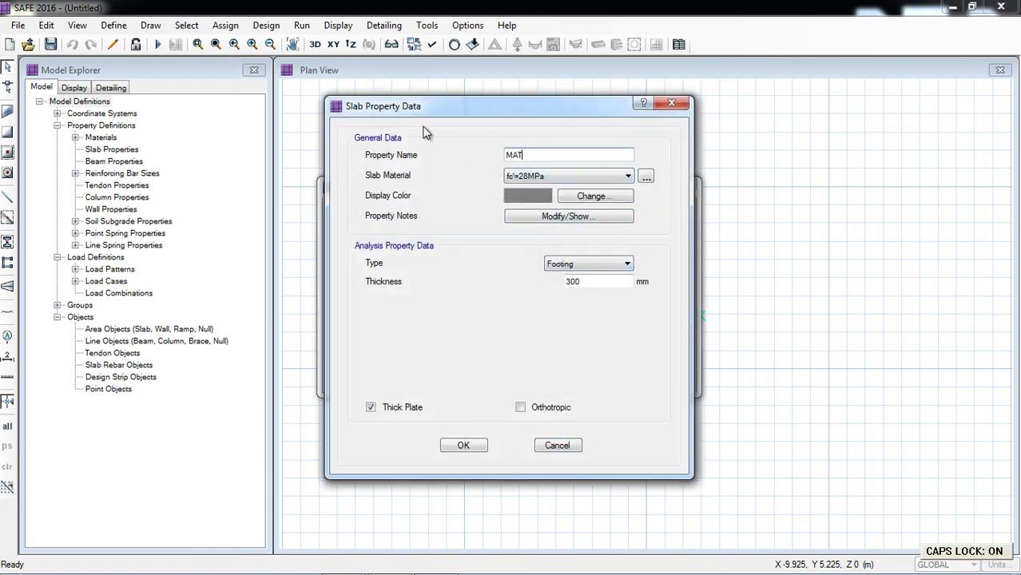
key("Caps_Lock")
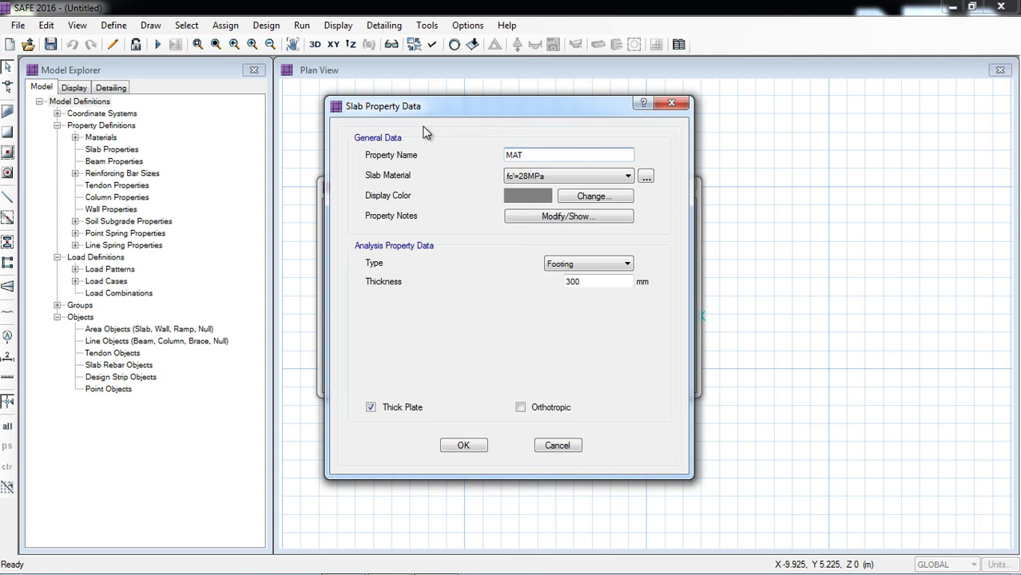
type("600")
key("Caps_Lock")
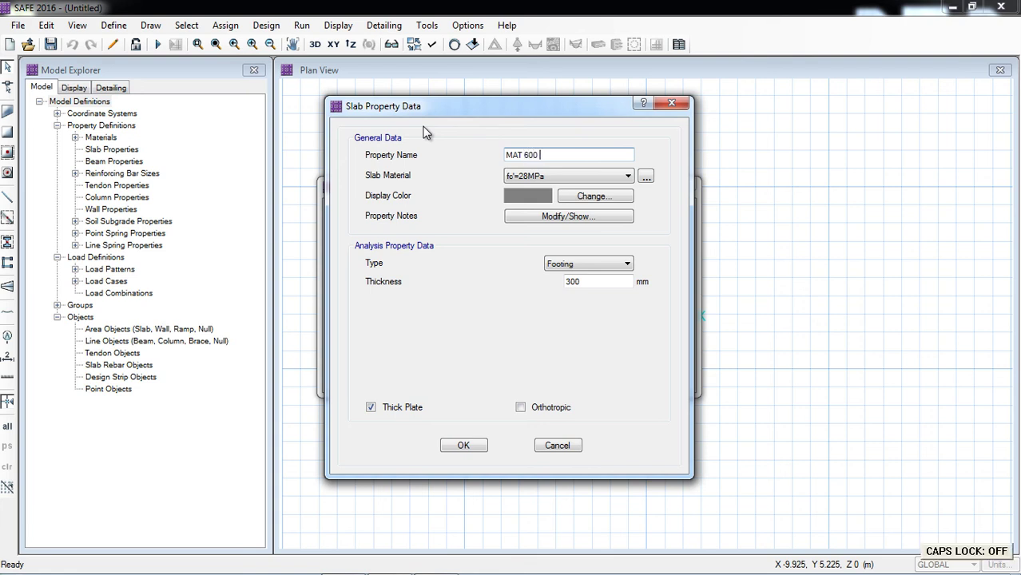
type("mm")
left_click(557, 177)
left_click(555, 175)
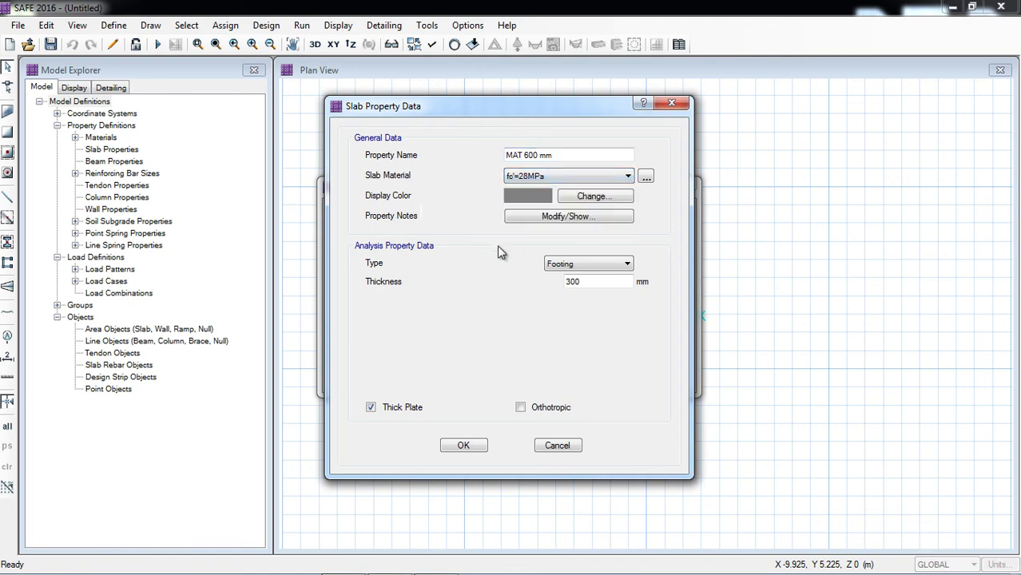
Step: Set the MAT 600 mm property's type to Mat and its thickness to 600 mm, and save the slab property definitions
left_click(581, 265)
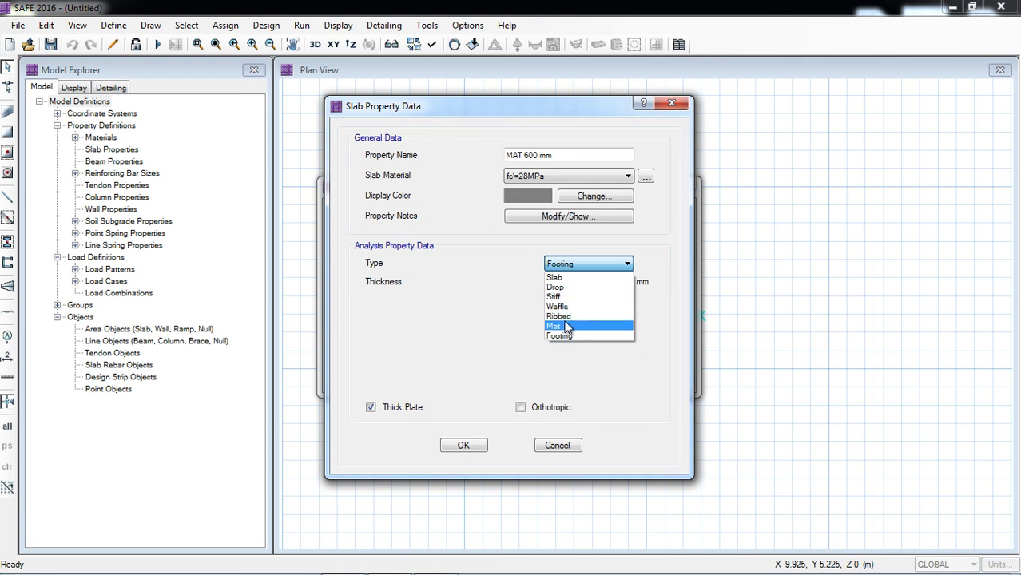
left_click(559, 322)
left_click(591, 281)
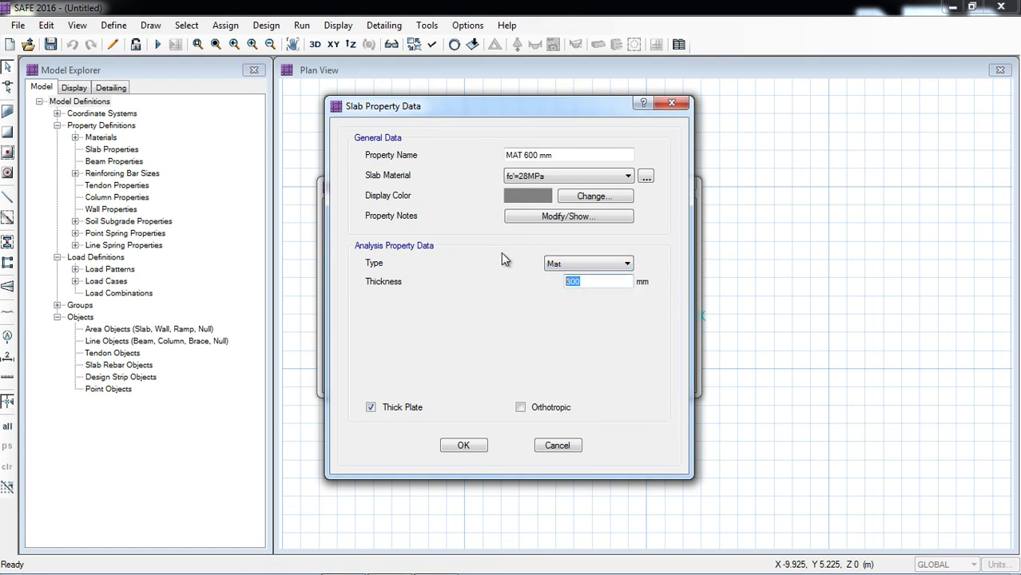
type("600")
left_click(461, 445)
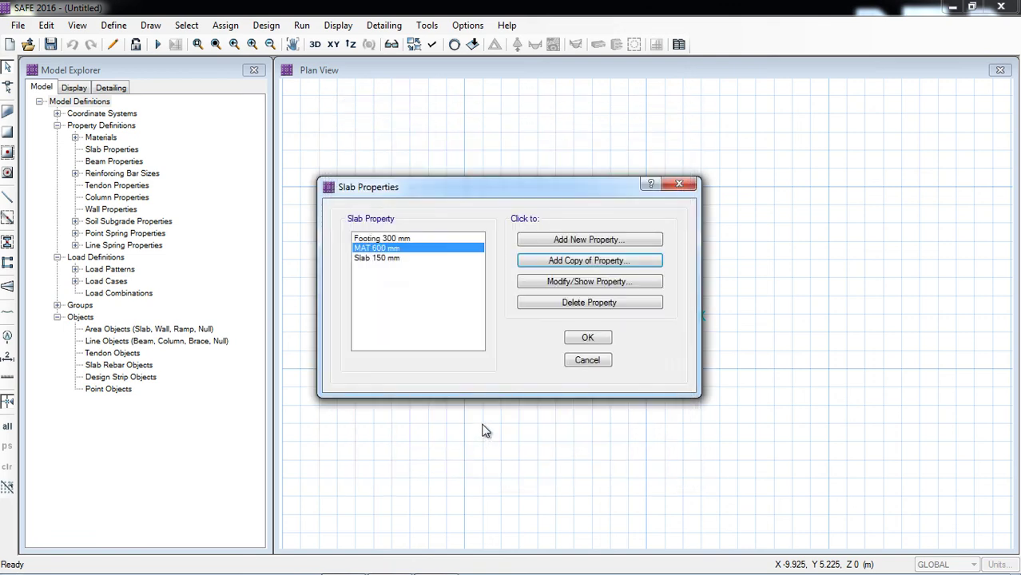
left_click(588, 339)
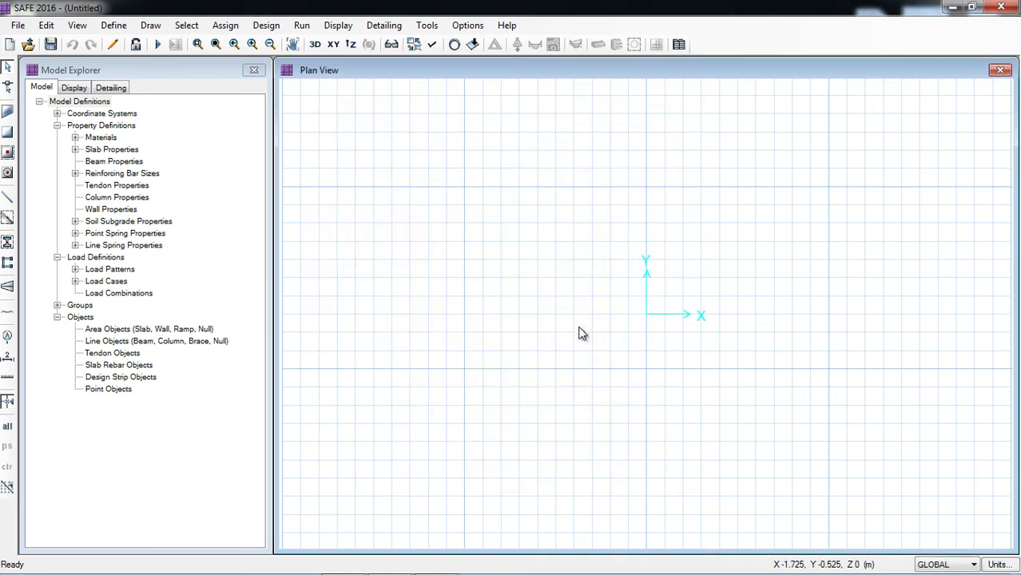
Step: Open the model definition commands
left_click(114, 26)
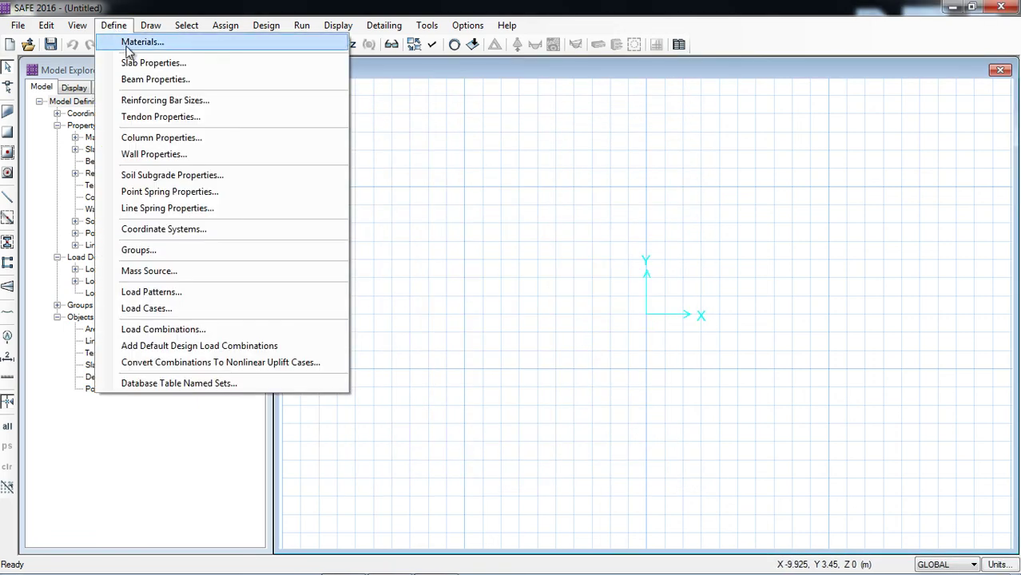